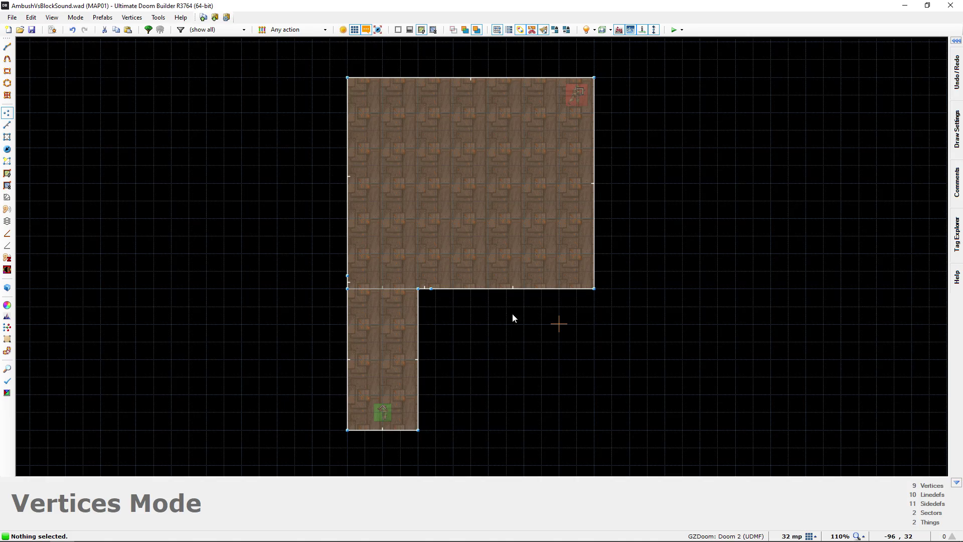
- Examine the corridor with the player start and the large room with the Former Human in the 3D view
key("w")
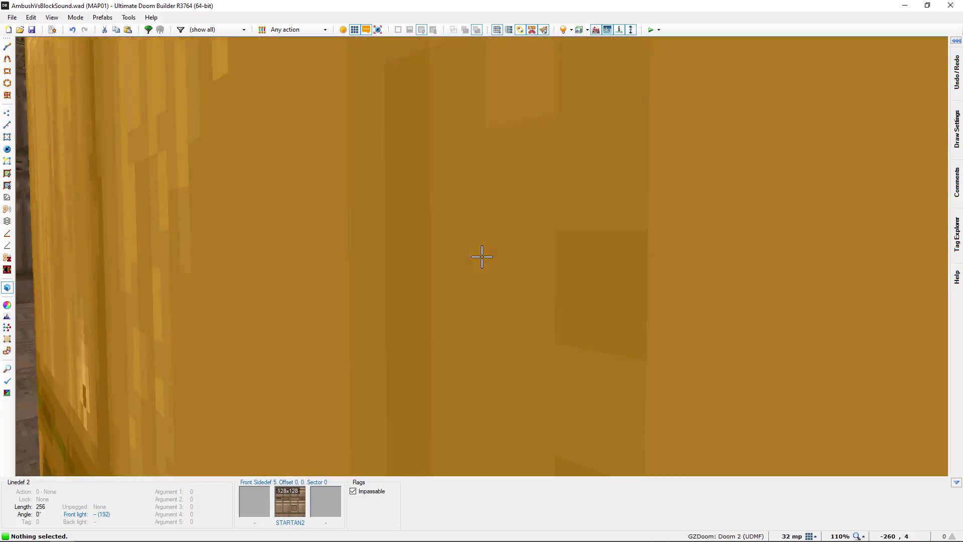
key("s")
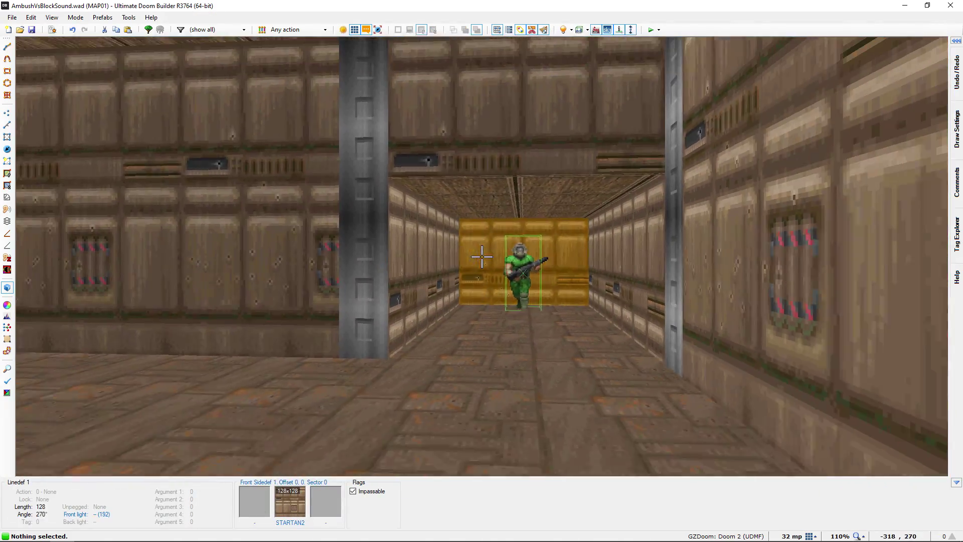
key("e")
key("f")
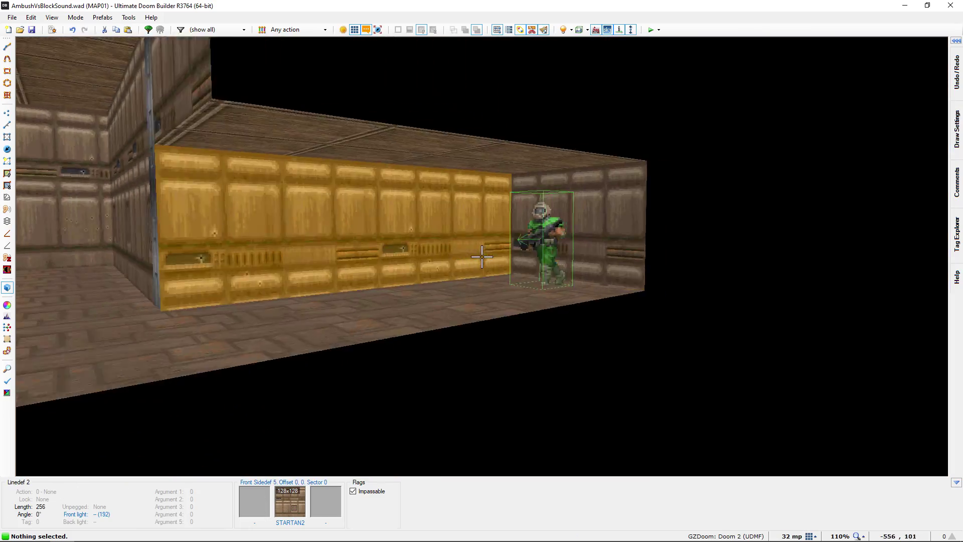
key("w")
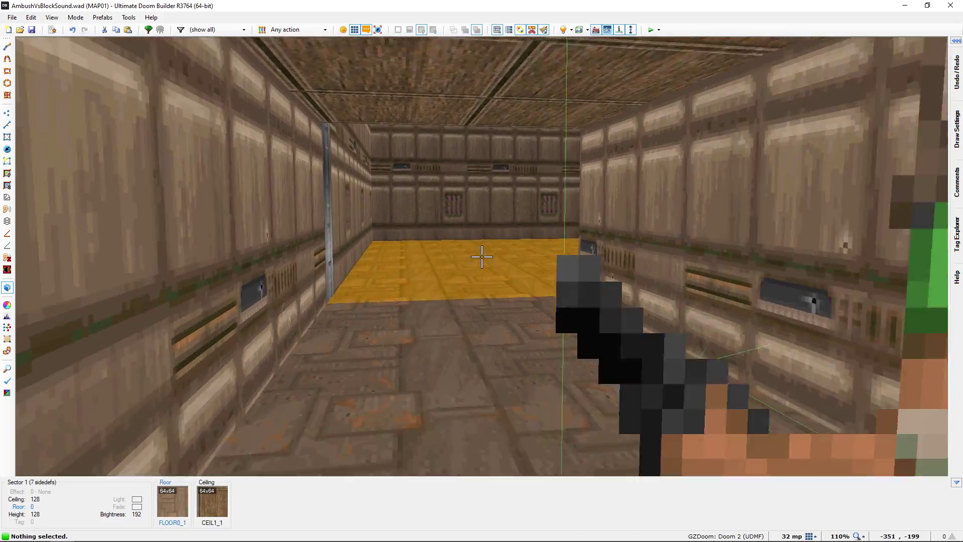
key("d")
key("e")
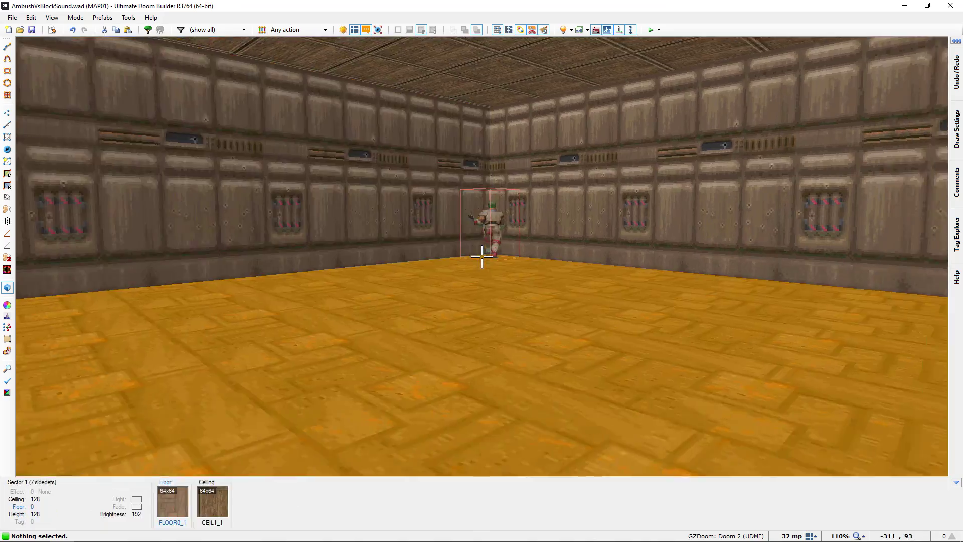
key("f")
key("e")
key("s")
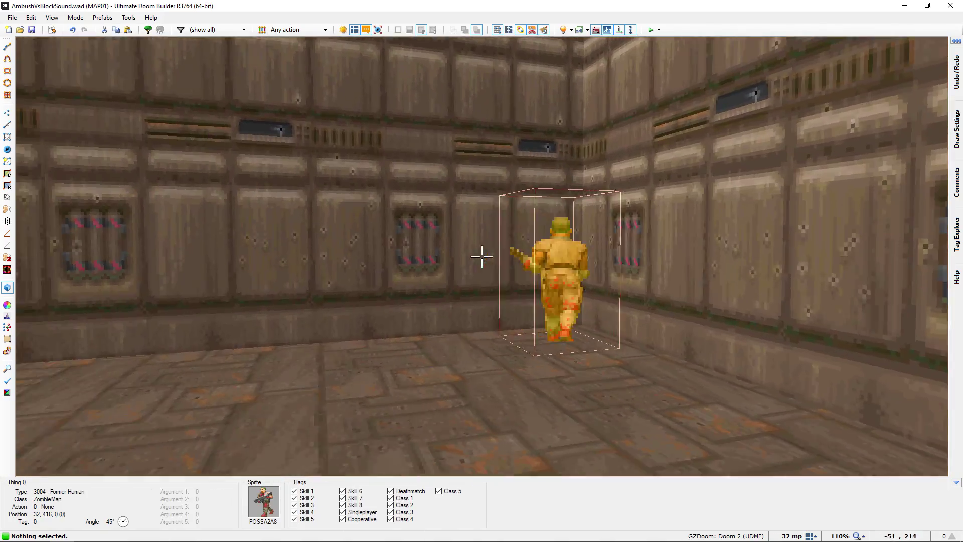
key("d")
key("w")
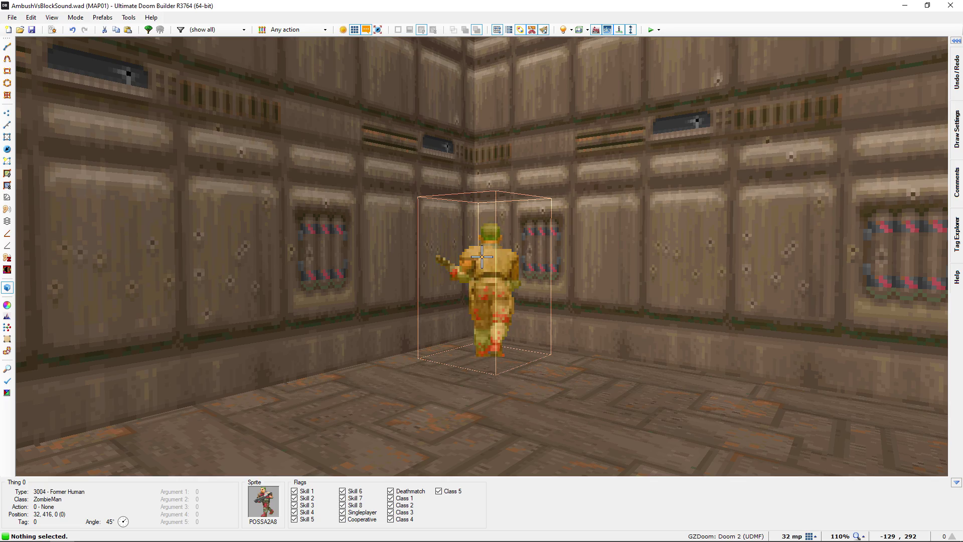
key("s")
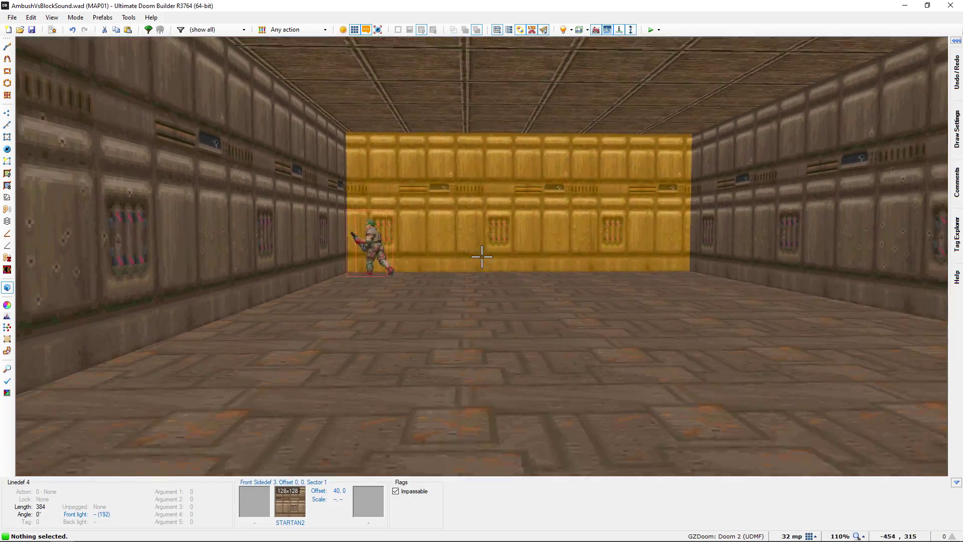
key("f")
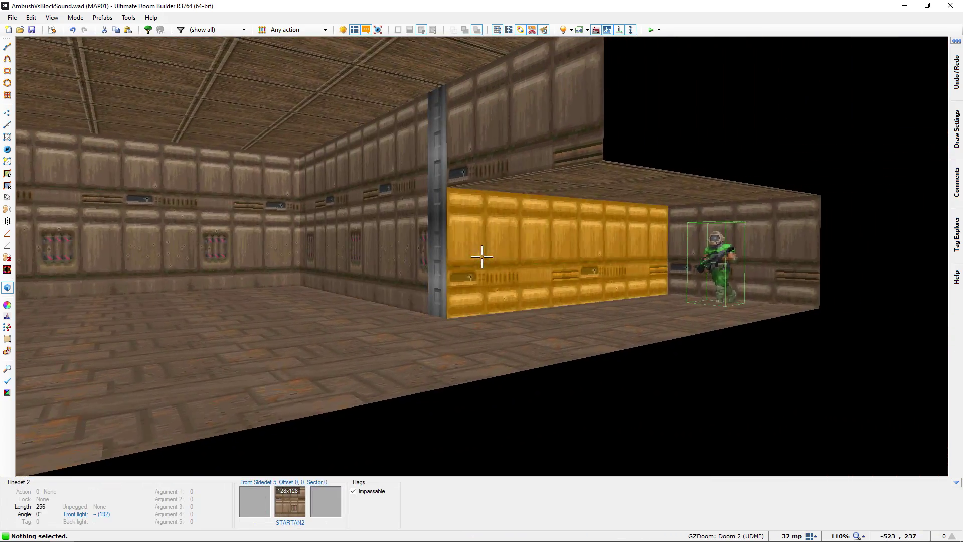
key("s")
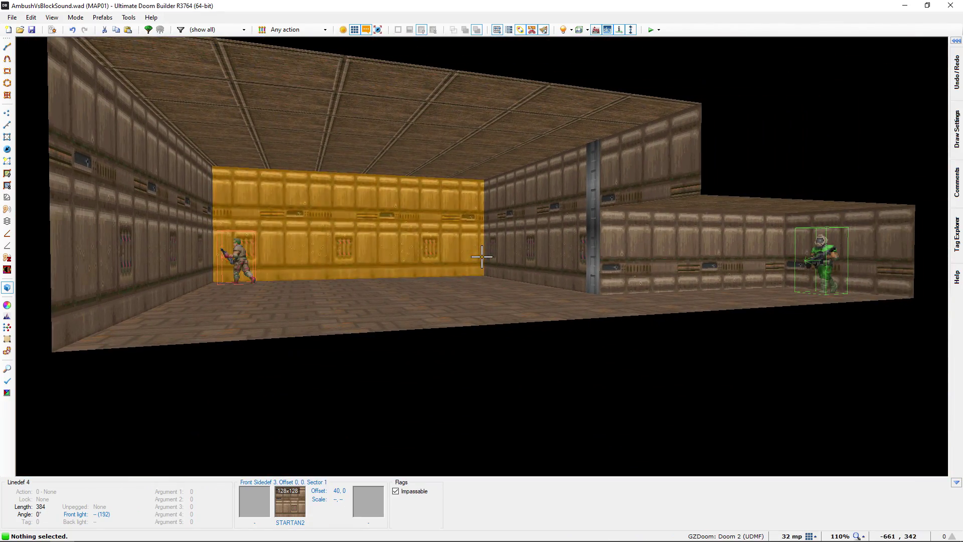
- Return to the 2D map with the whole layout in view and switch to Things mode
key("w")
middle_click_drag(466, 266, 329, 177)
middle_click_drag(468, 210, 340, 199)
key("t")
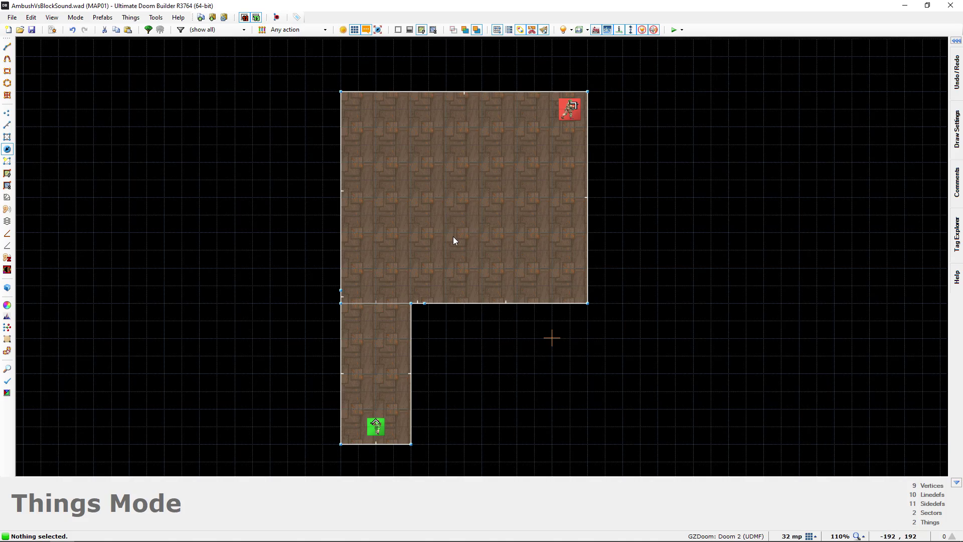
- Inspect the Former Human in the 3D view and review its property flags, leaving them unchanged
key("q")
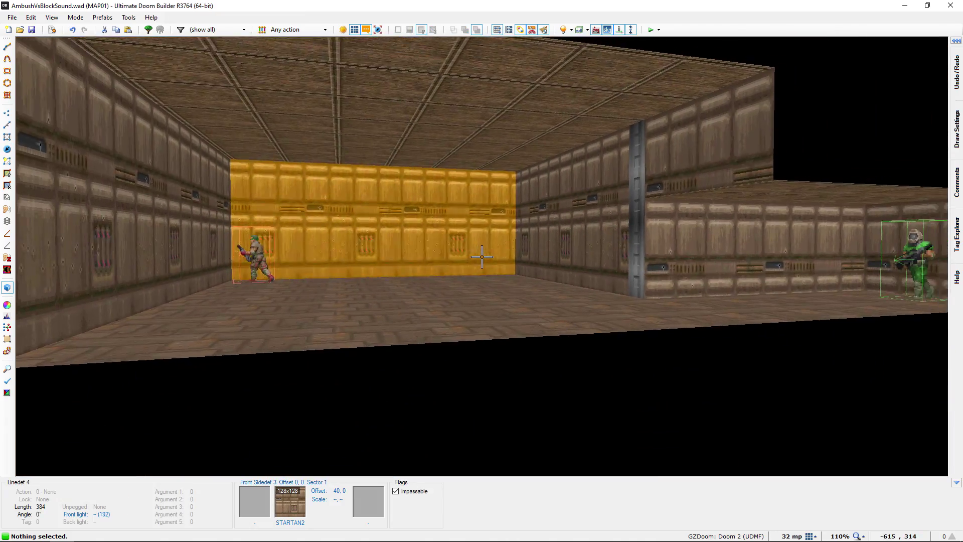
key("e")
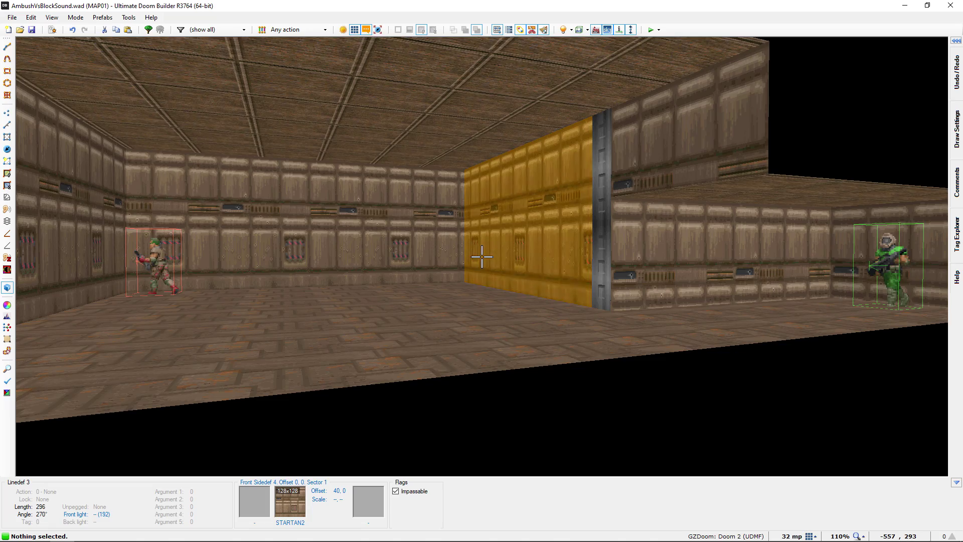
key("w")
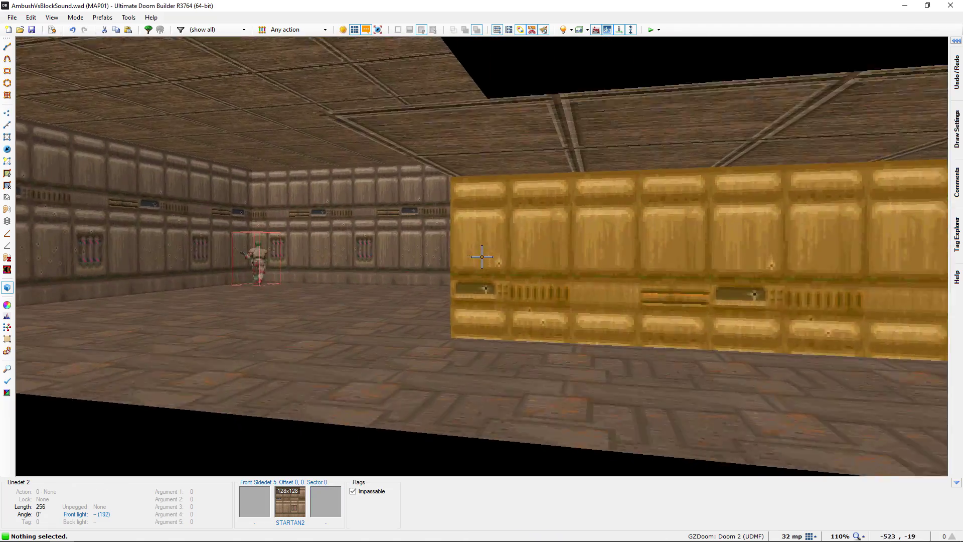
key("w")
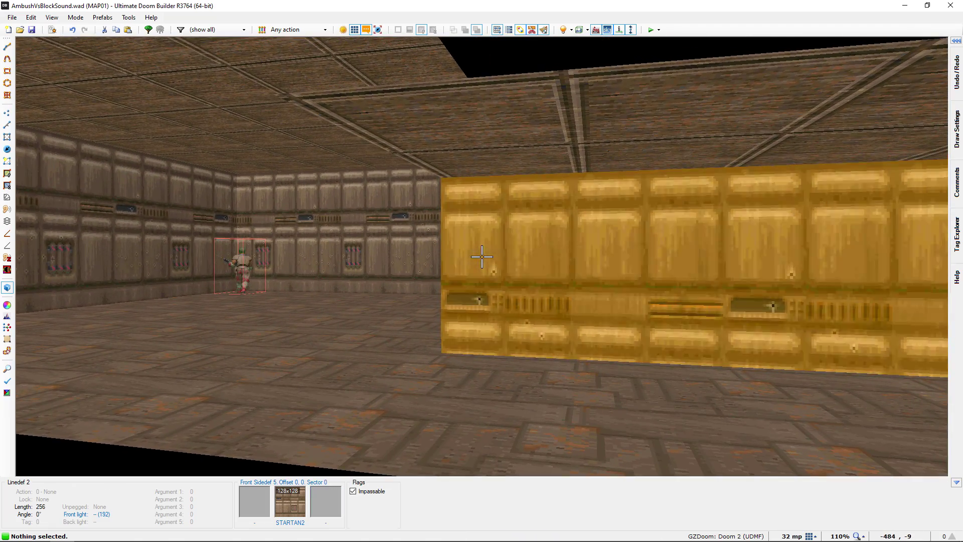
key("s")
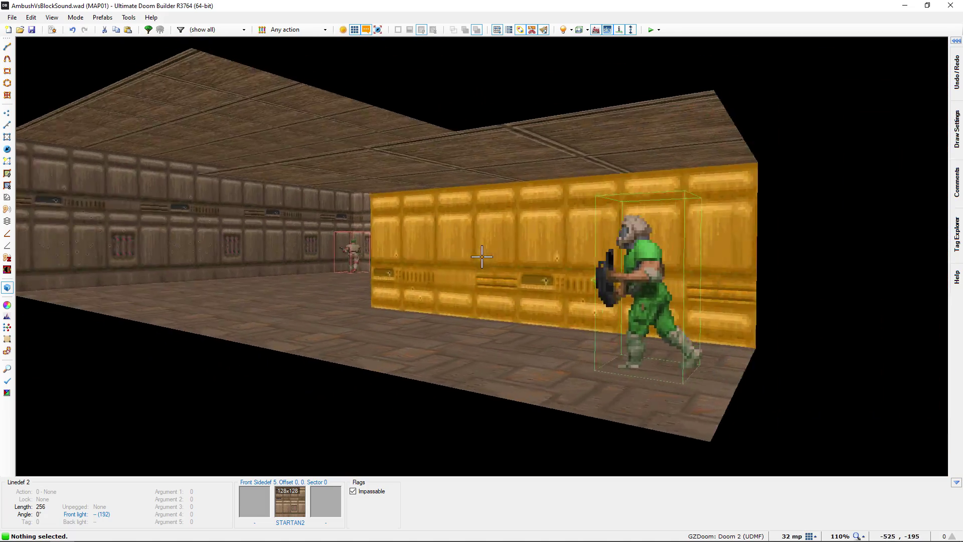
key("e")
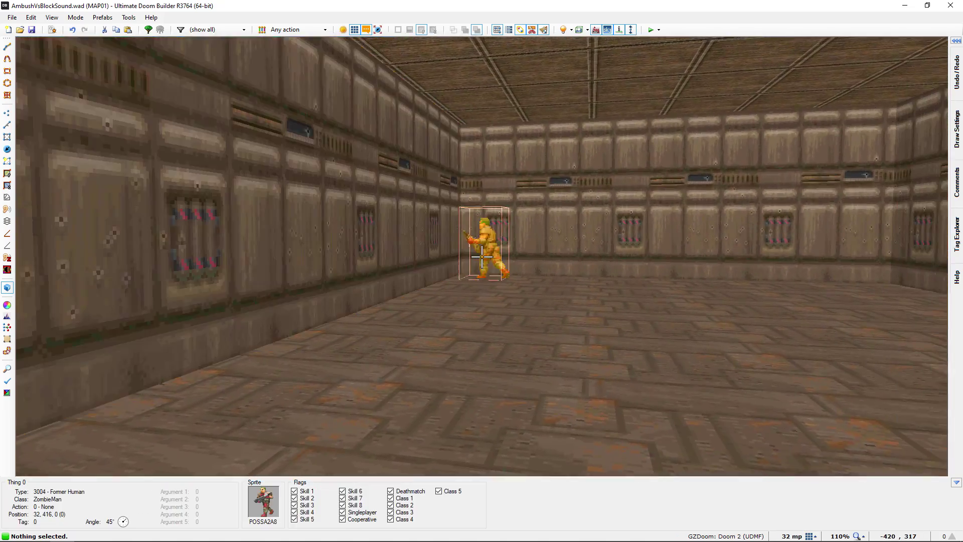
key("s")
key("w")
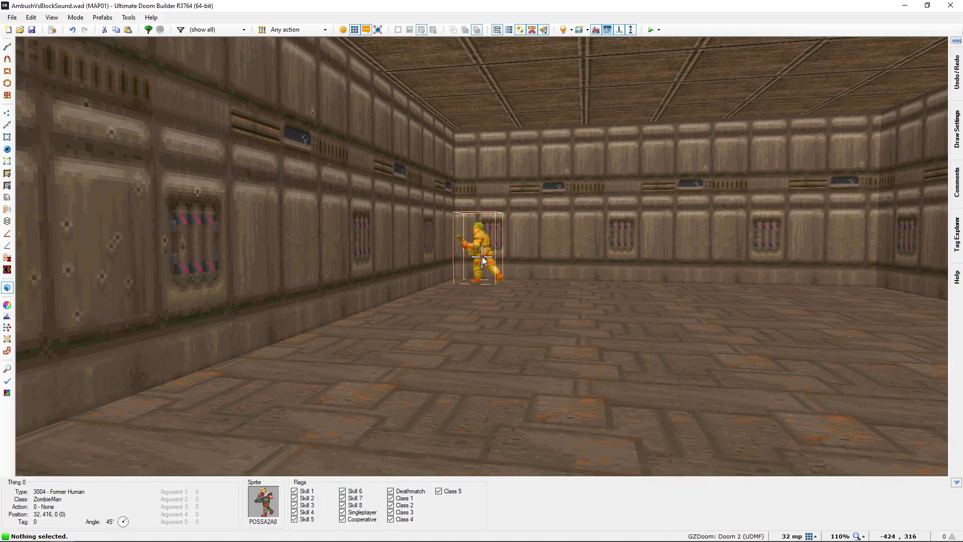
right_click(576, 232)
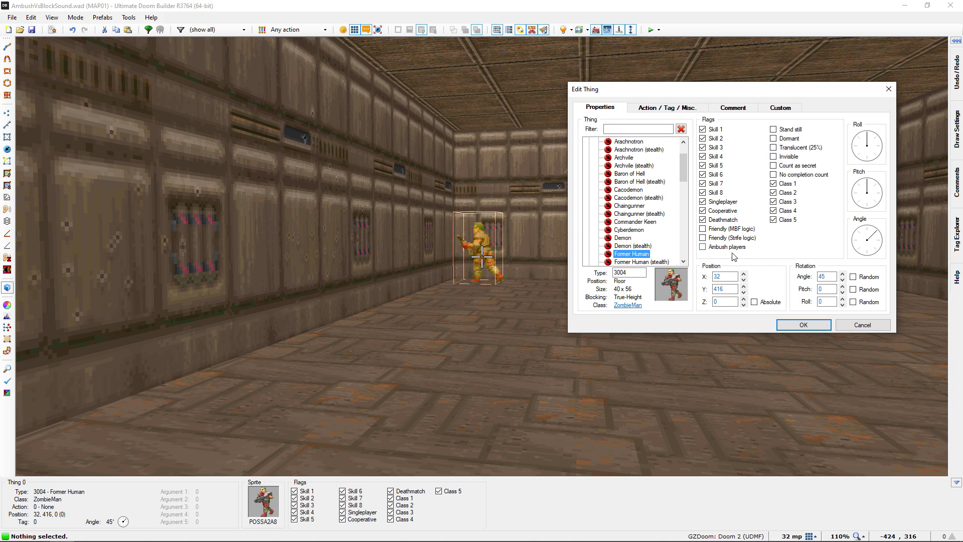
left_click(862, 325)
- Test-play the map: fire a shot in the starting corridor, enter the large room, shoot the Former Human and quit the game
key("s")
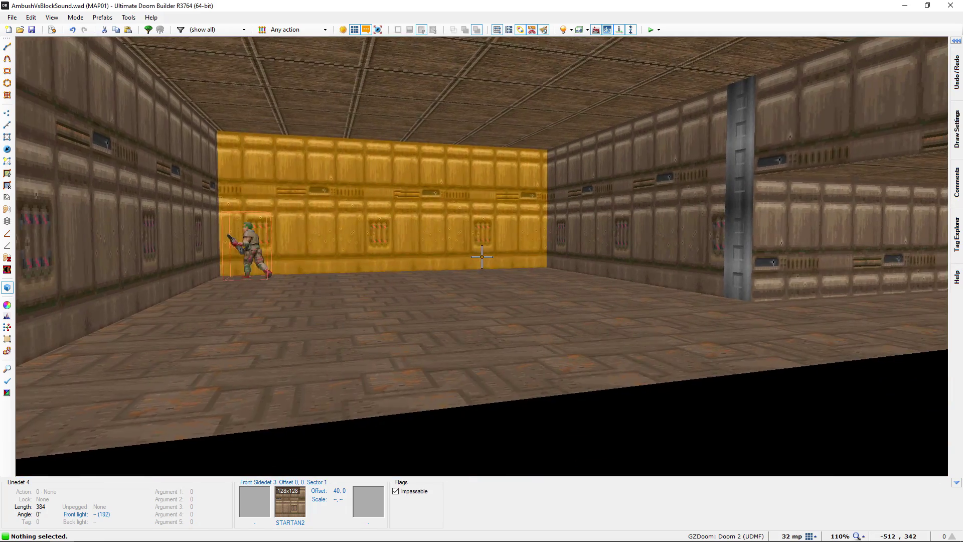
key("a")
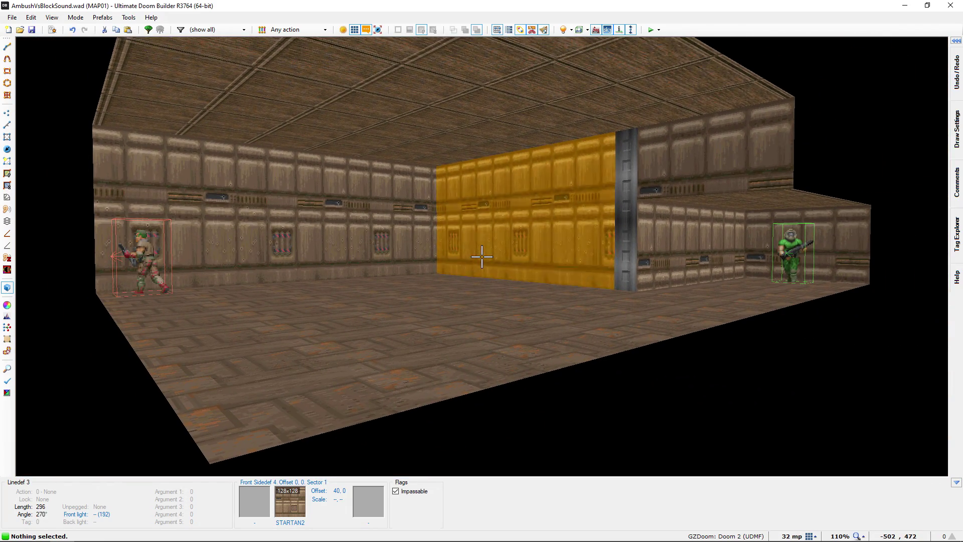
key("w")
key("F9")
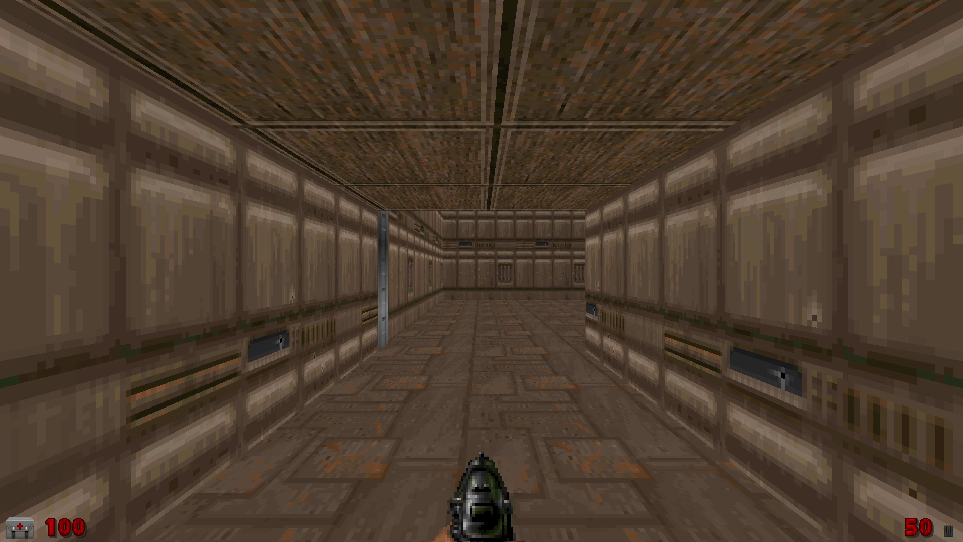
key("w")
key("ctrl")
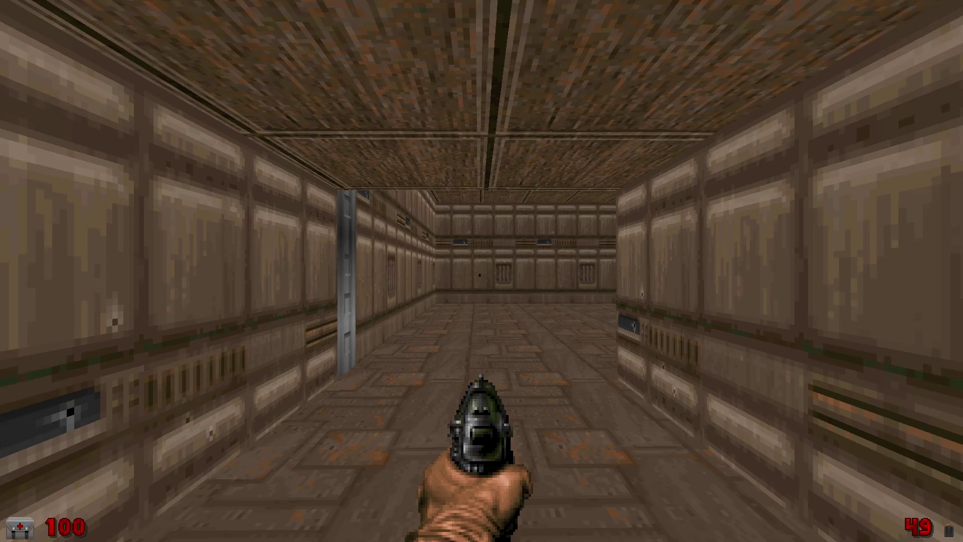
key("w")
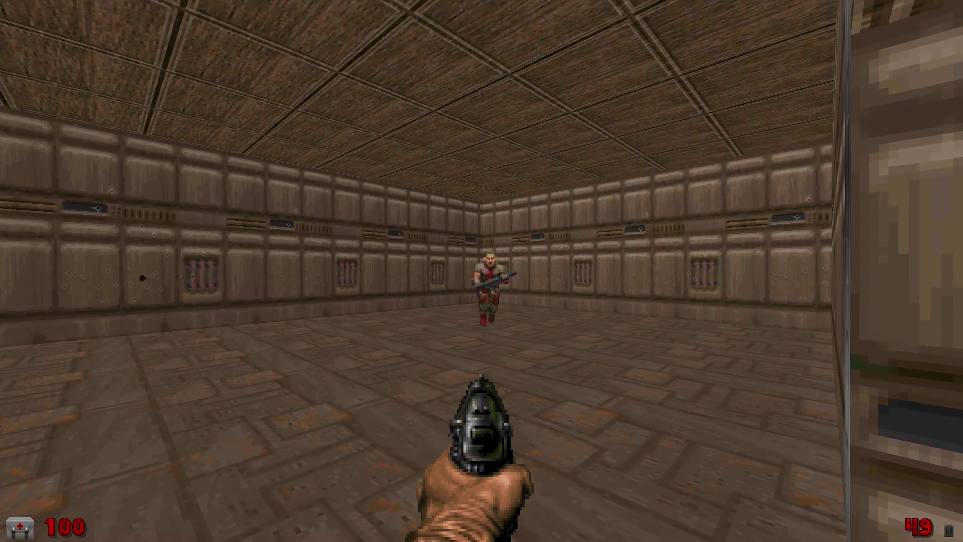
key("ctrl")
key("ctrl")
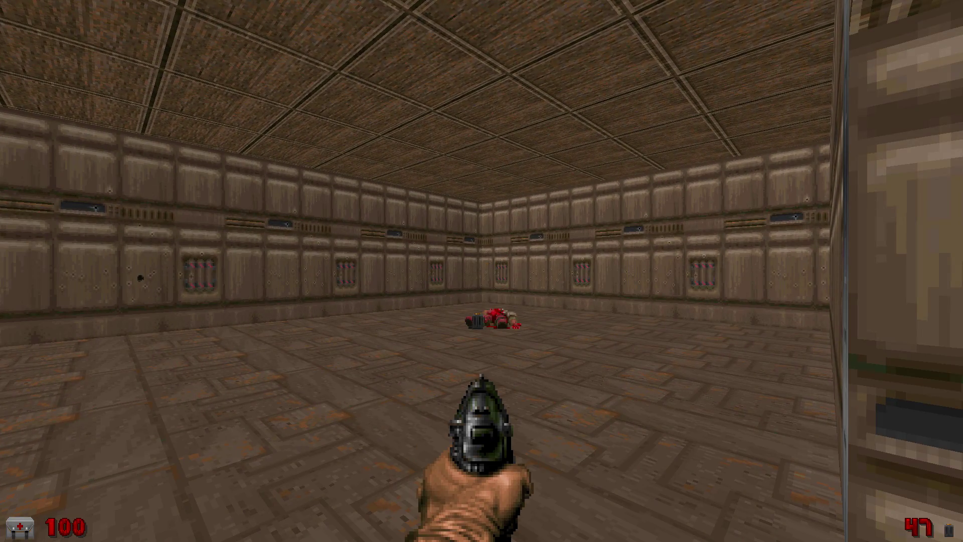
key("alt+F4")
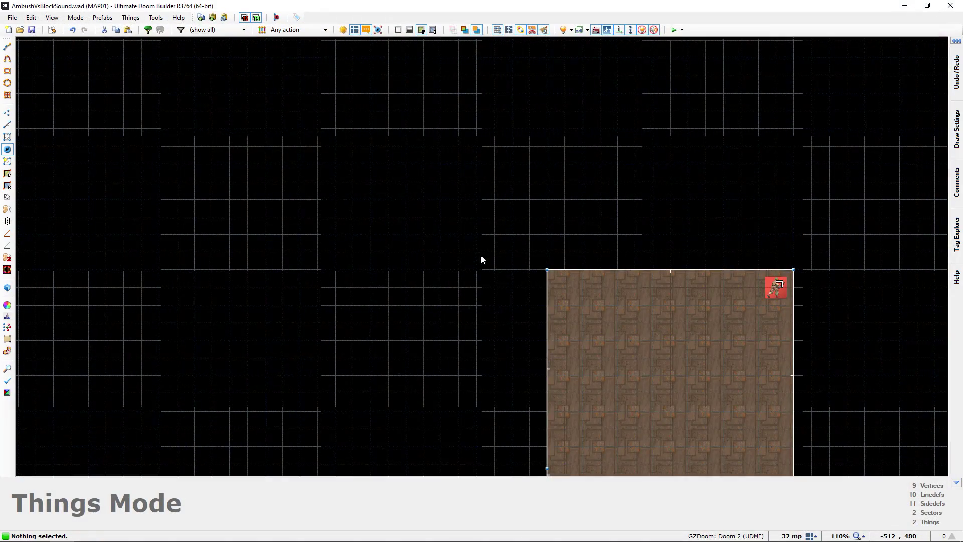
- Examine the line of sight between the starting corridor and the Former Human's corner in the 3D view
middle_click_drag(481, 255, 323, 131)
middle_click_drag(351, 175, 339, 118)
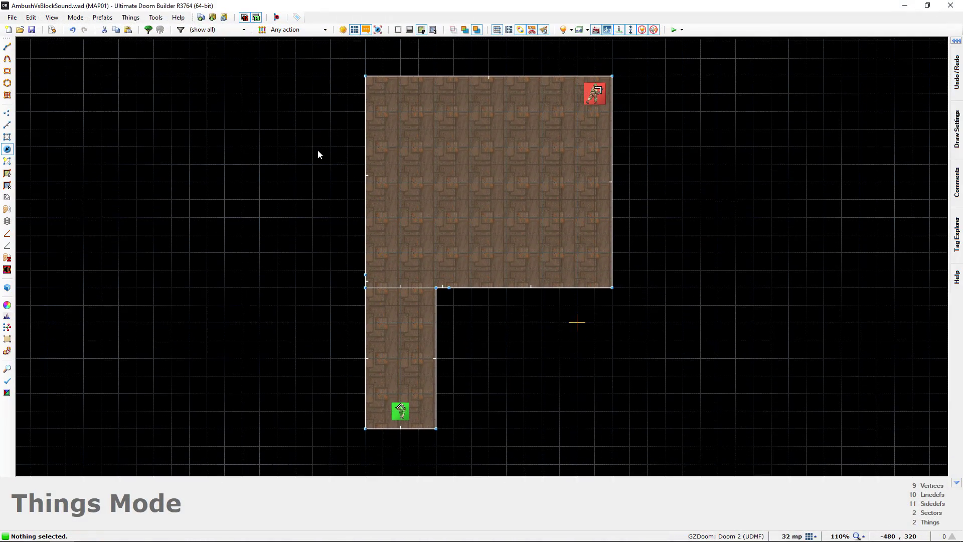
key("w")
key("s")
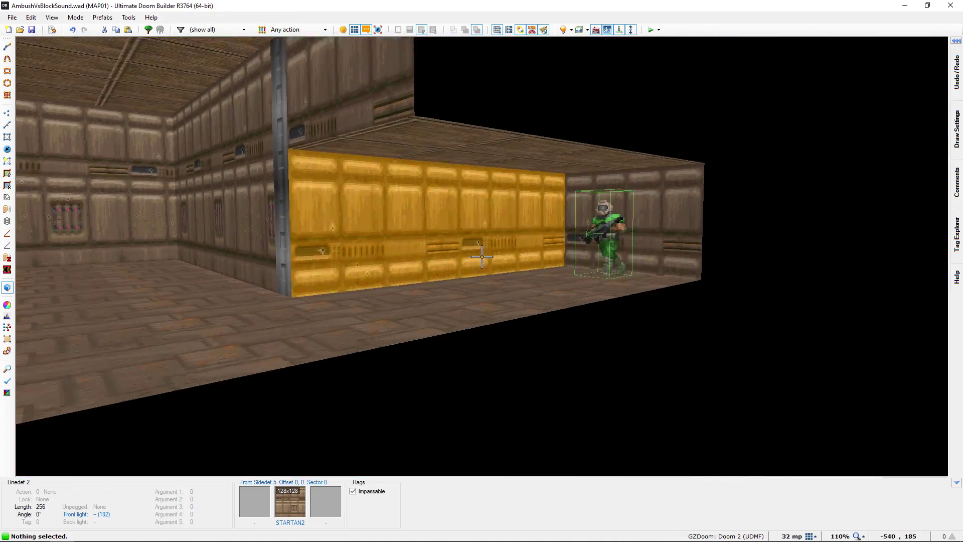
key("s")
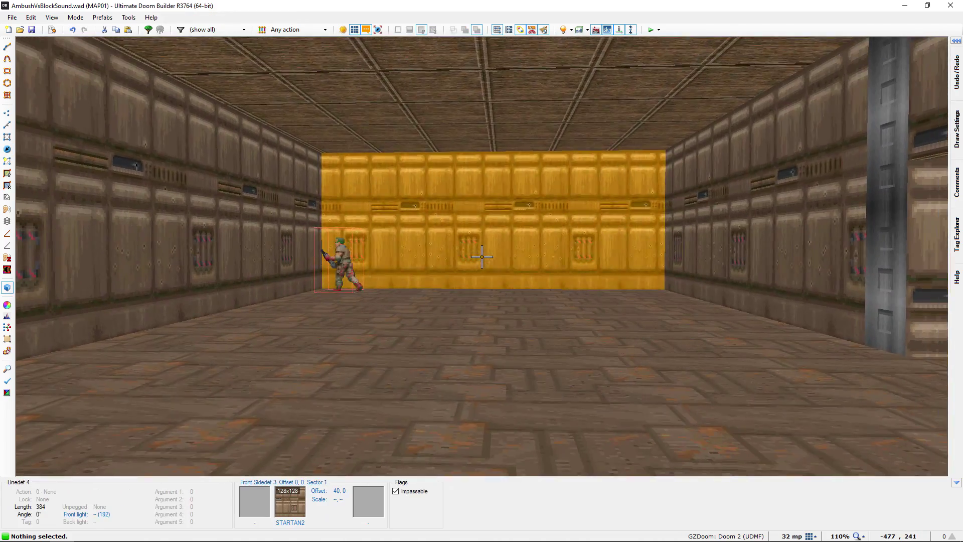
key("d")
key("w")
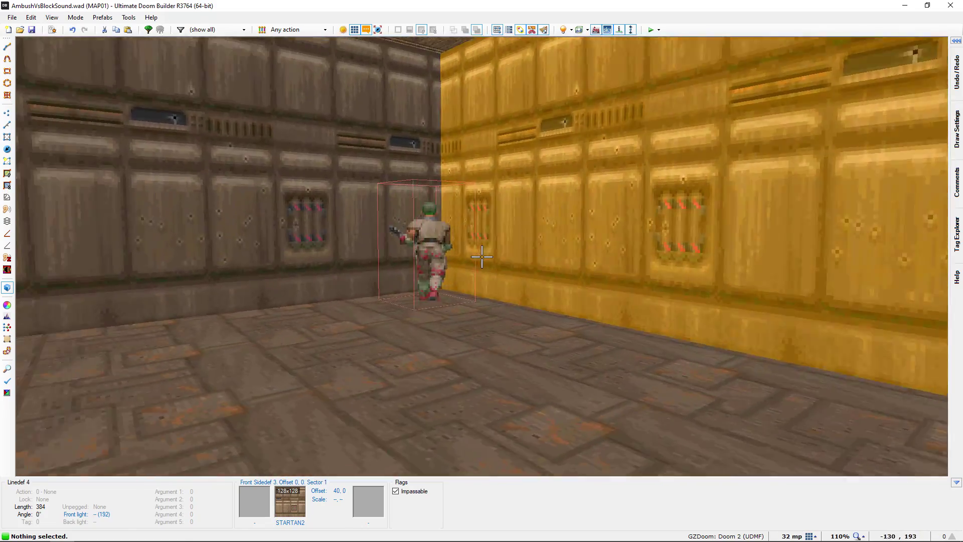
key("s")
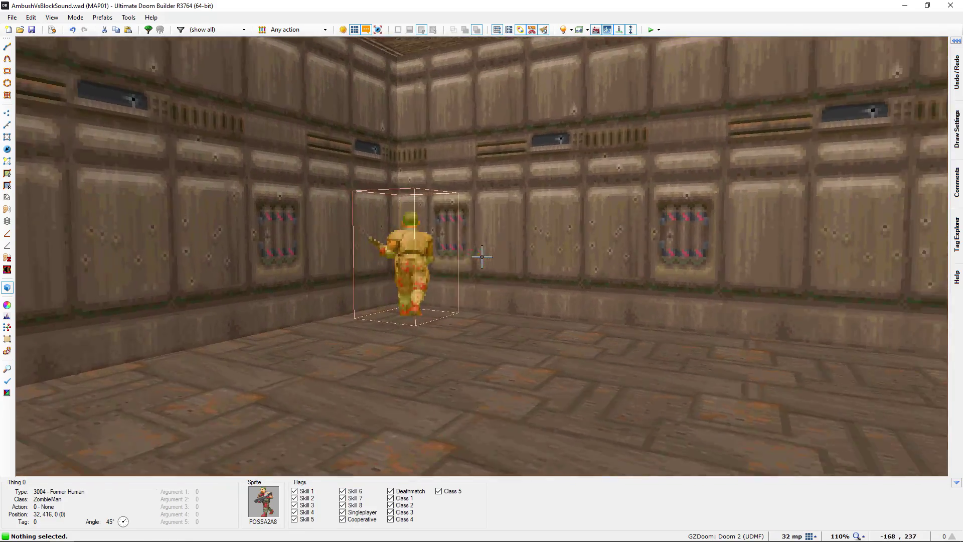
key("d")
key("s")
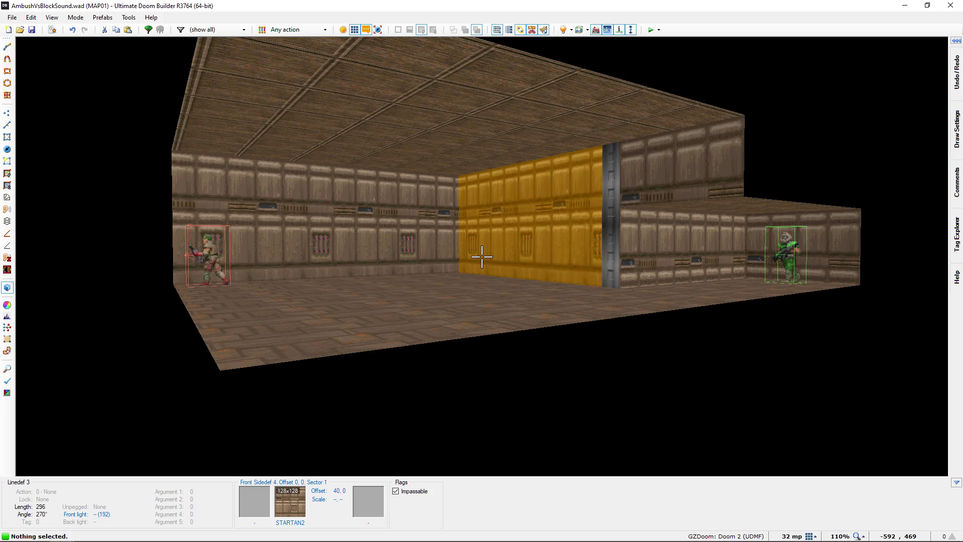
- Return to the 2D map and enable the Ambush players flag on the Former Human in the large room's corner
key("w")
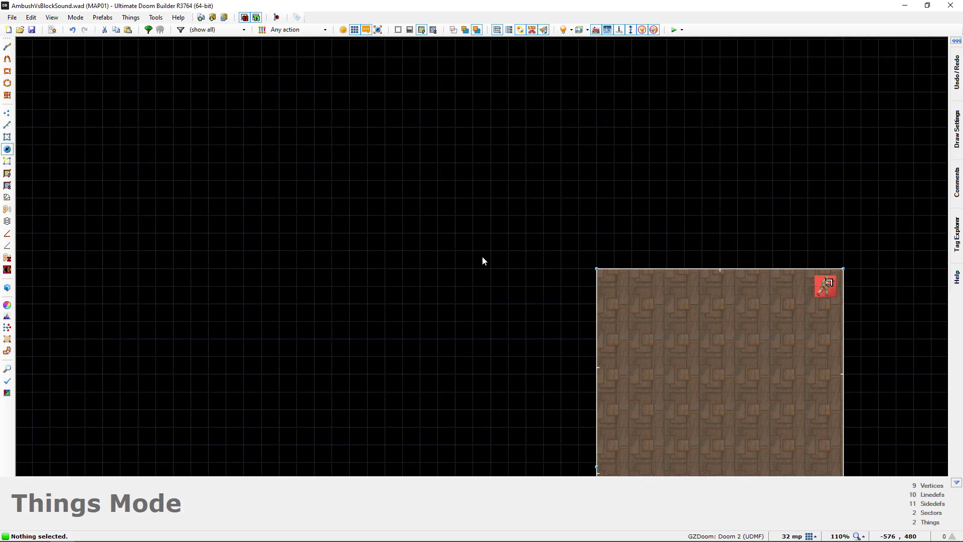
middle_click_drag(482, 257, 318, 158)
middle_click_drag(510, 251, 406, 196)
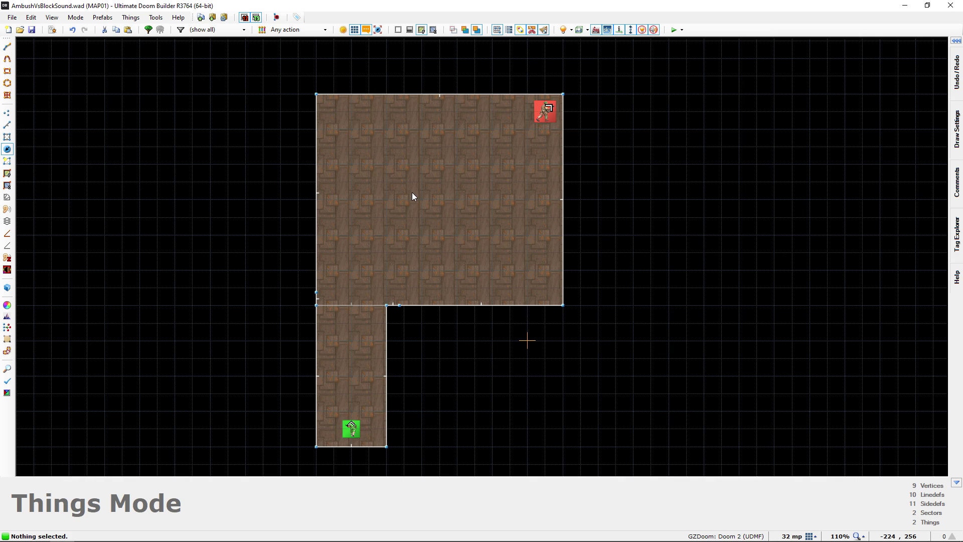
double_click(542, 116)
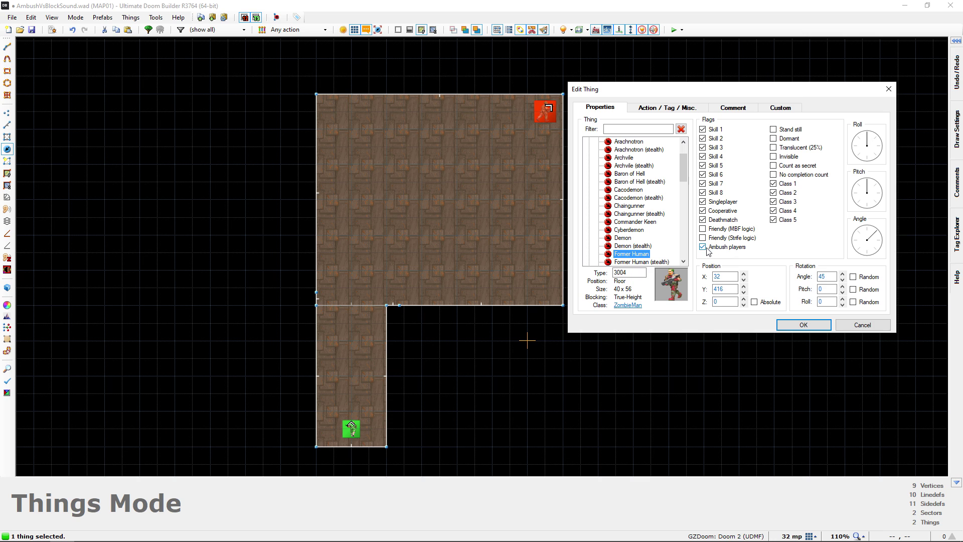
left_click(801, 325)
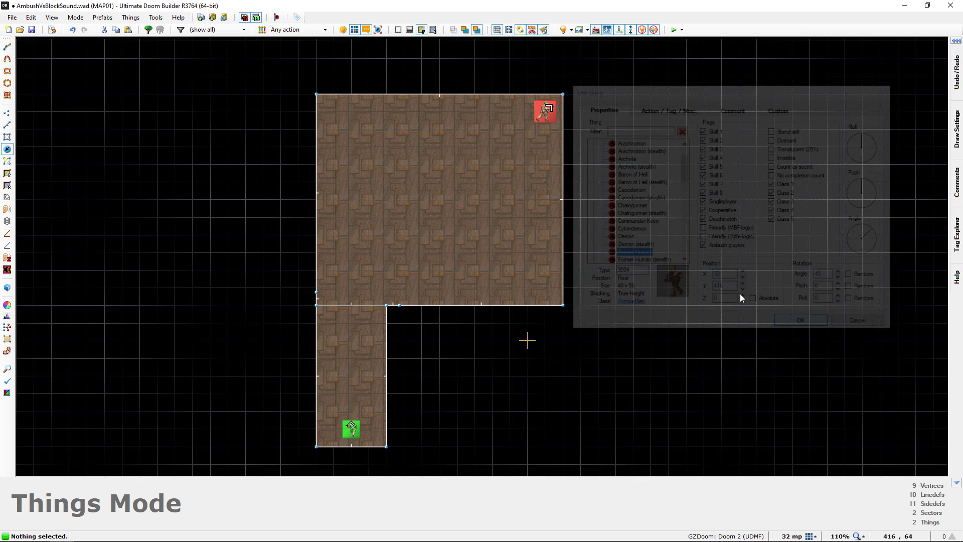
- Test-play the map: fire a shot in the starting corridor, advance toward the large room and quit the game
key("F9")
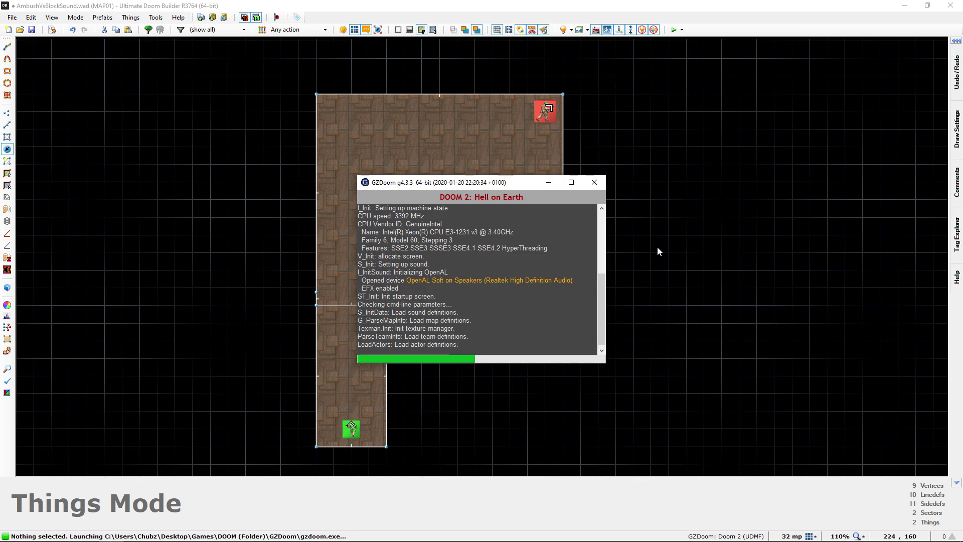
key("w")
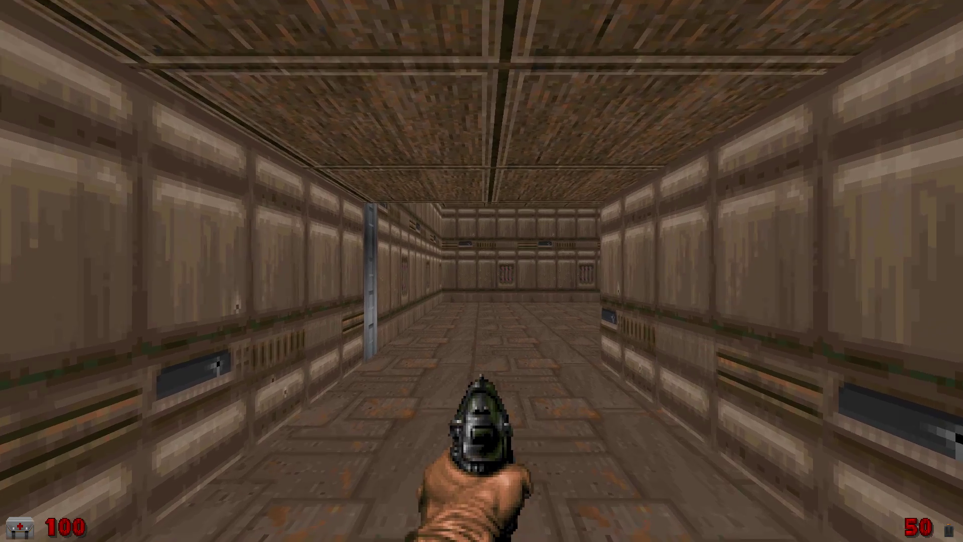
key("ctrl")
key("w")
key("w")
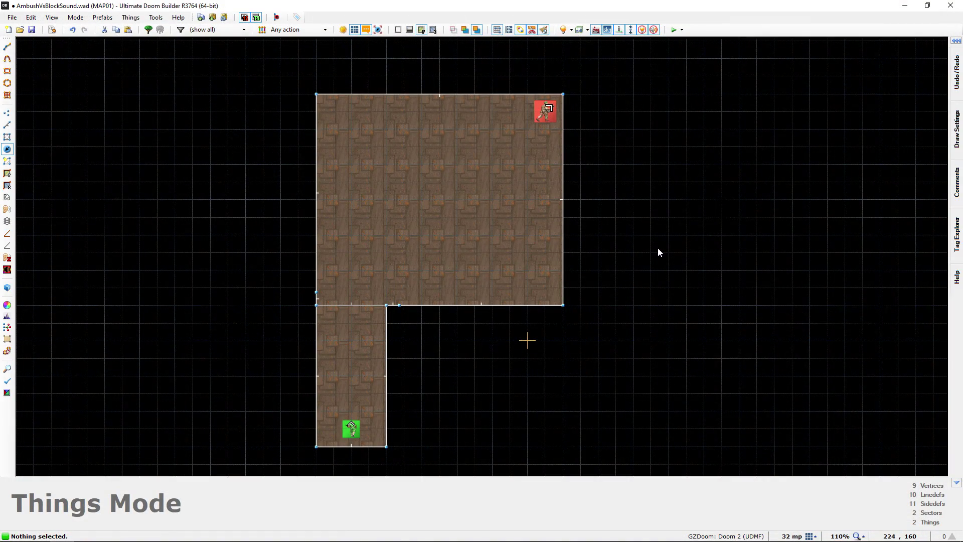
- Examine in the 3D view the route from the player start through the corridor to the Former Human
middle_click_drag(658, 248, 691, 235)
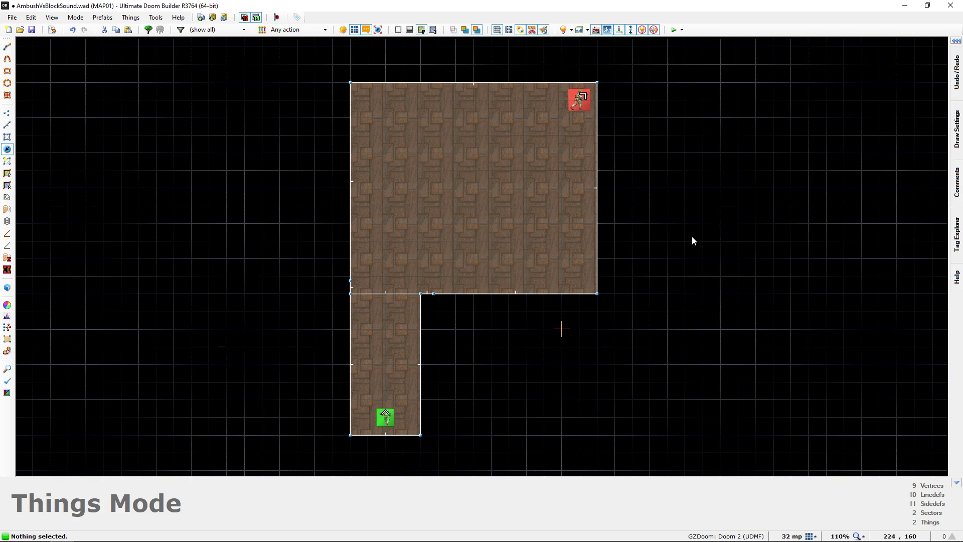
key("w")
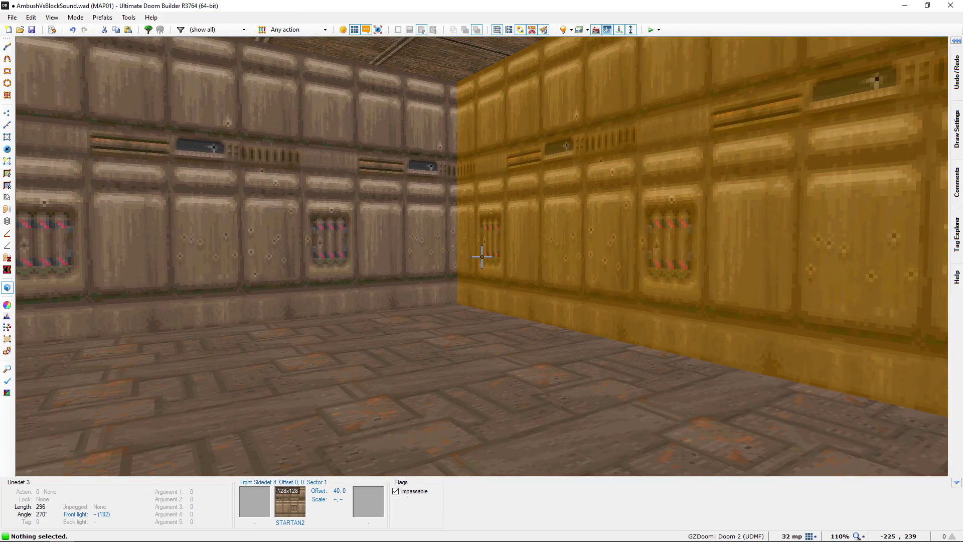
key("e")
key("f")
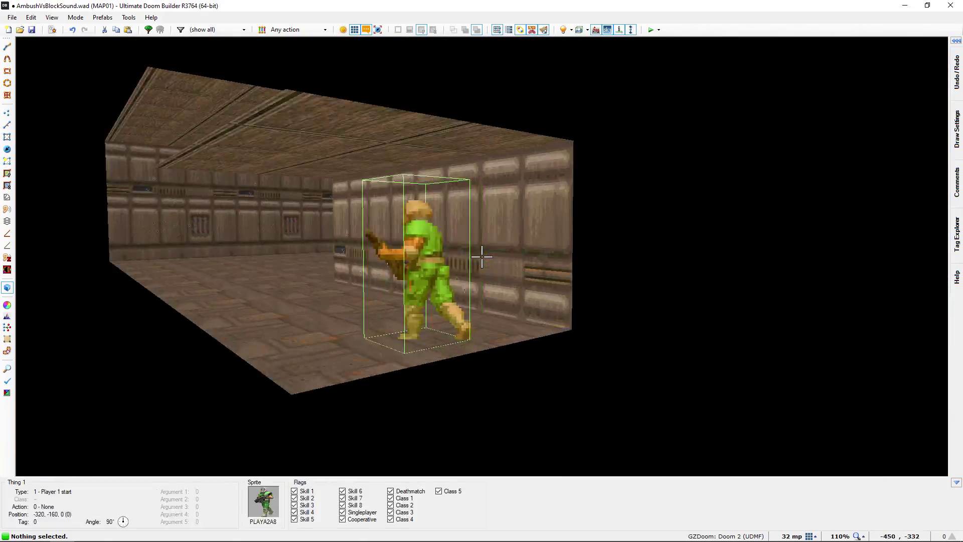
key("w")
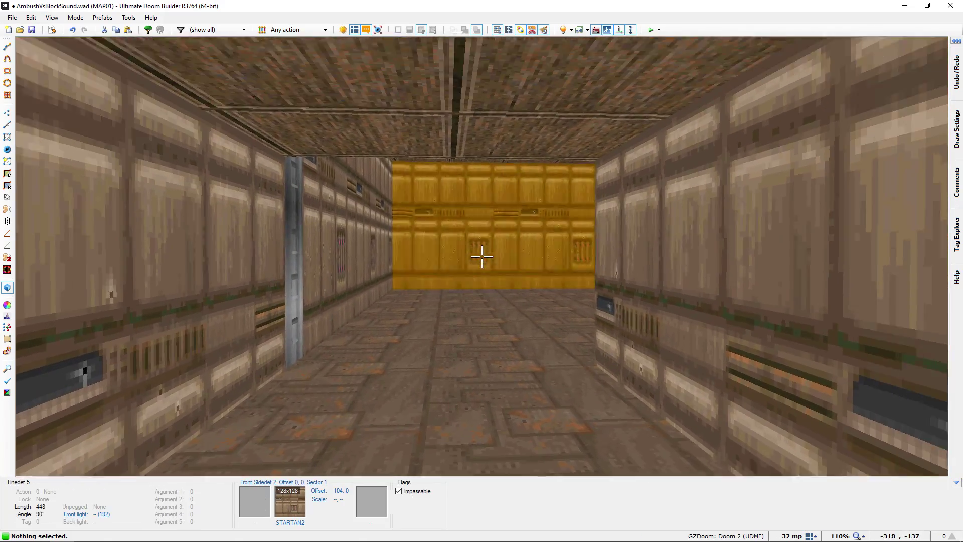
key("d")
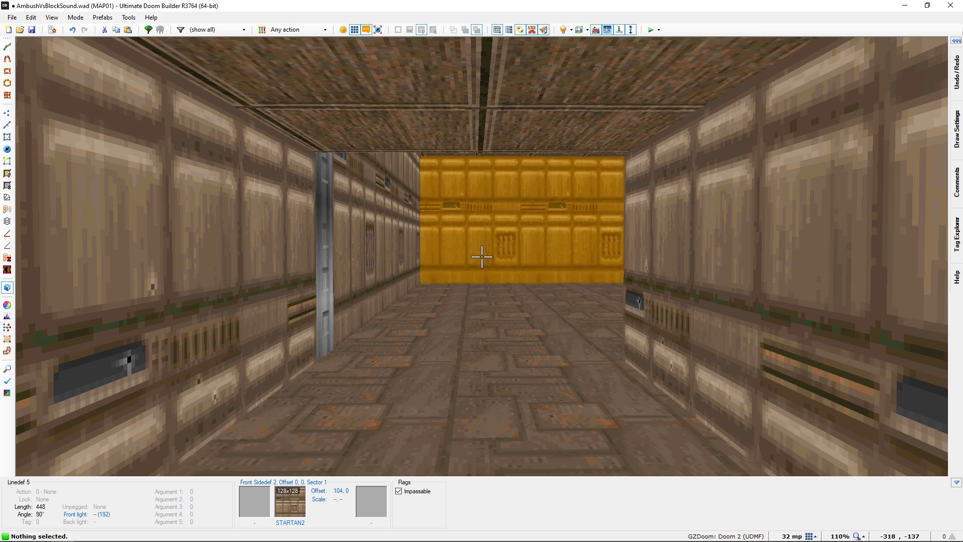
key("d")
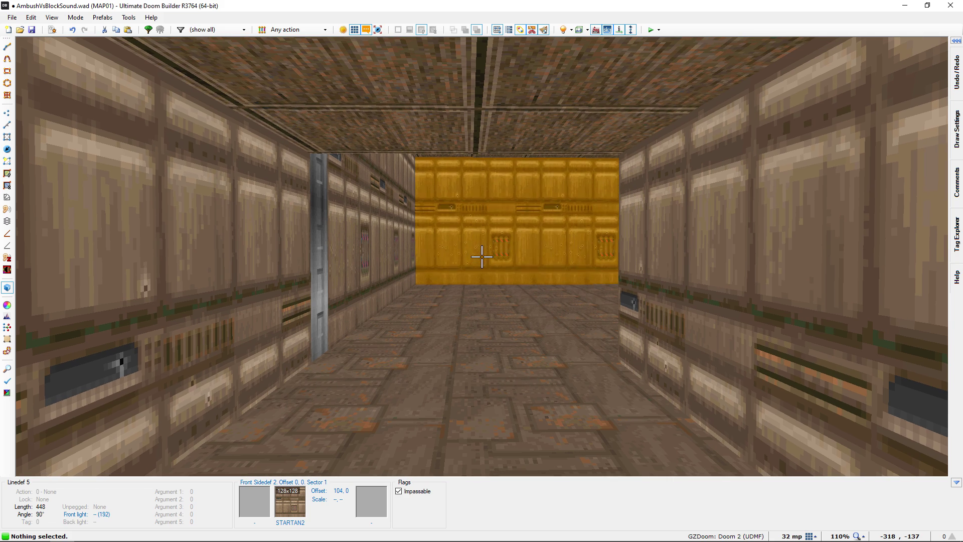
key("w")
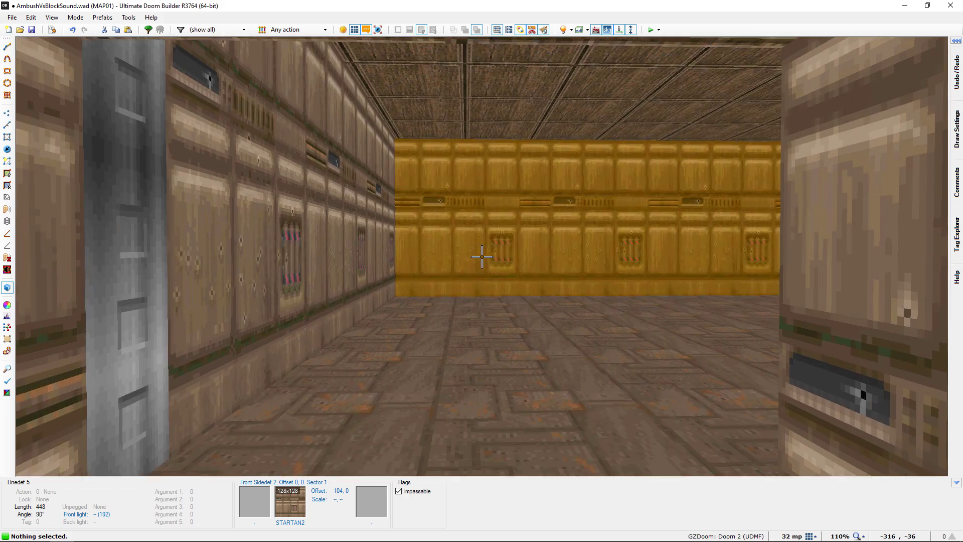
key("a")
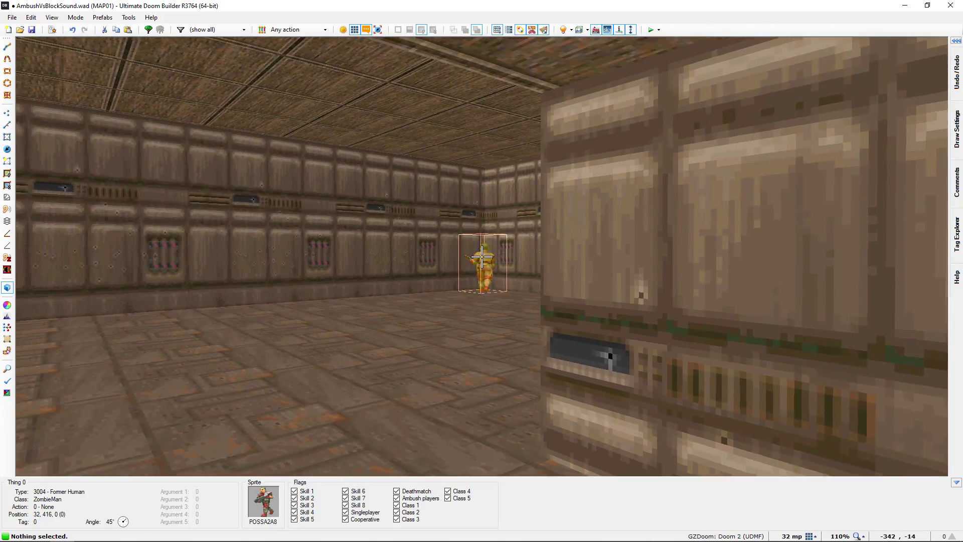
key("w")
key("d")
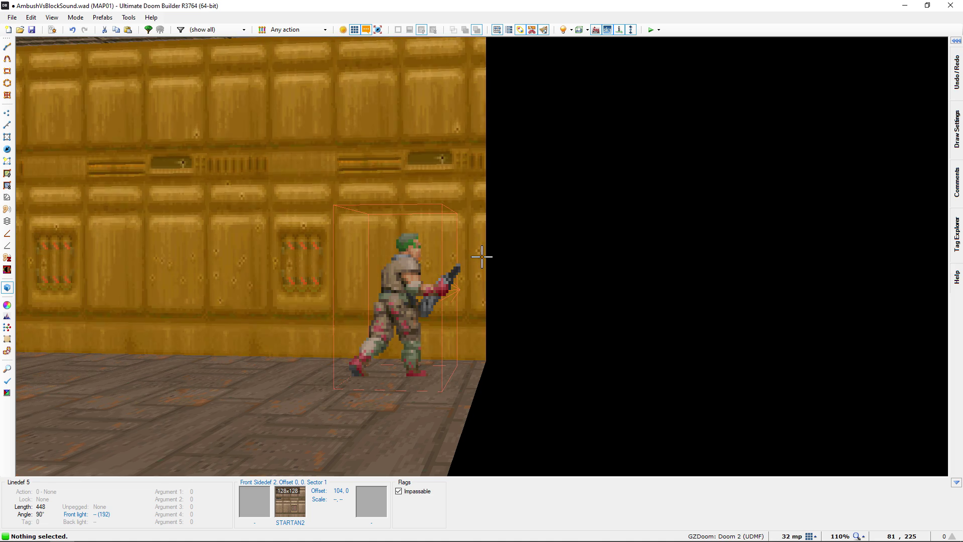
- Return to the 2D map and review the Former Human's Ambush players flag, keeping it enabled
key("w")
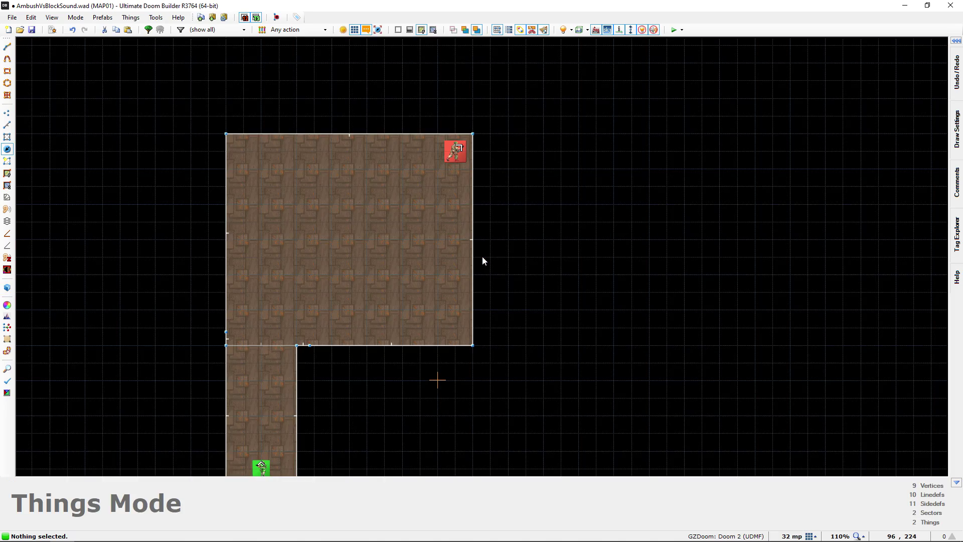
middle_click_drag(482, 256, 618, 202)
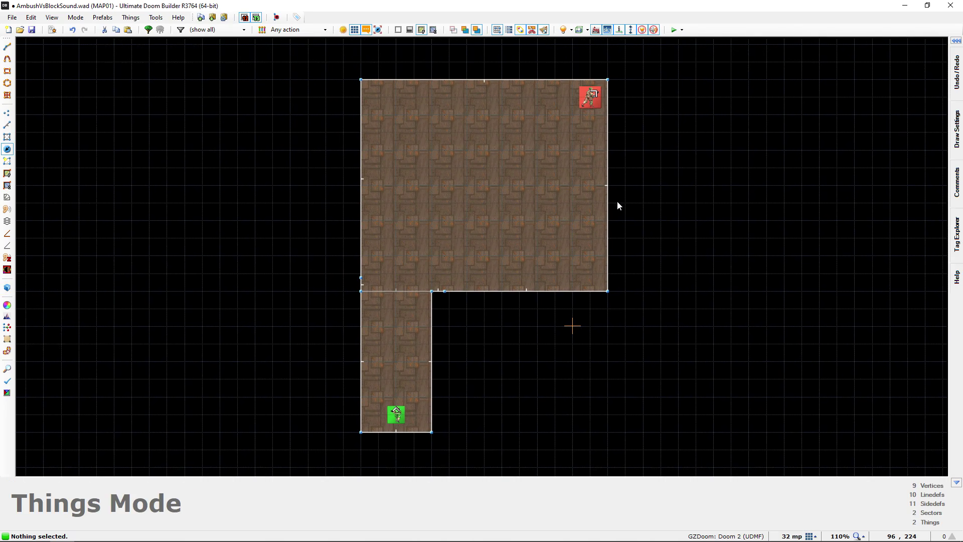
right_click(584, 106)
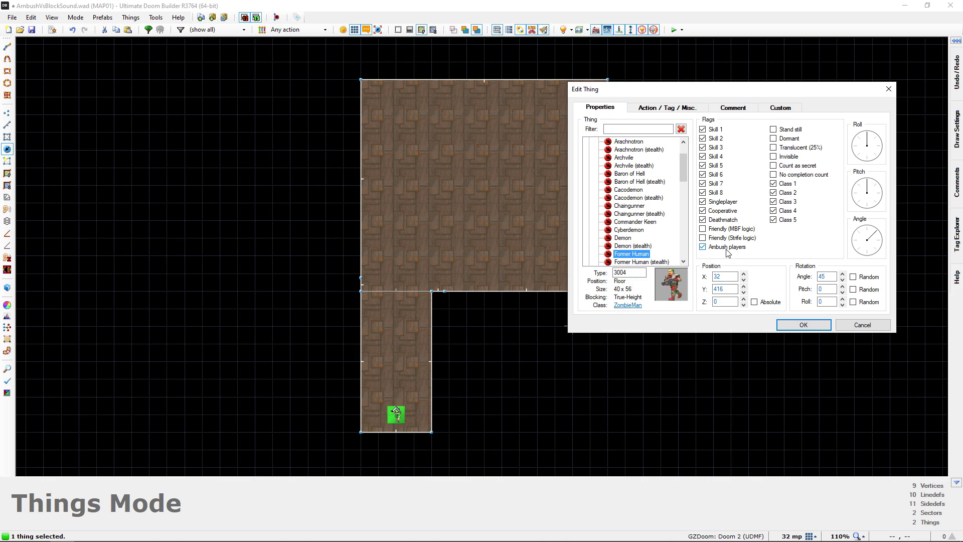
left_click(794, 326)
- Examine in the 3D view where the Former Human comes into sight around the corridor's corner, then return to the 2D map
key("q")
key("d")
key("e")
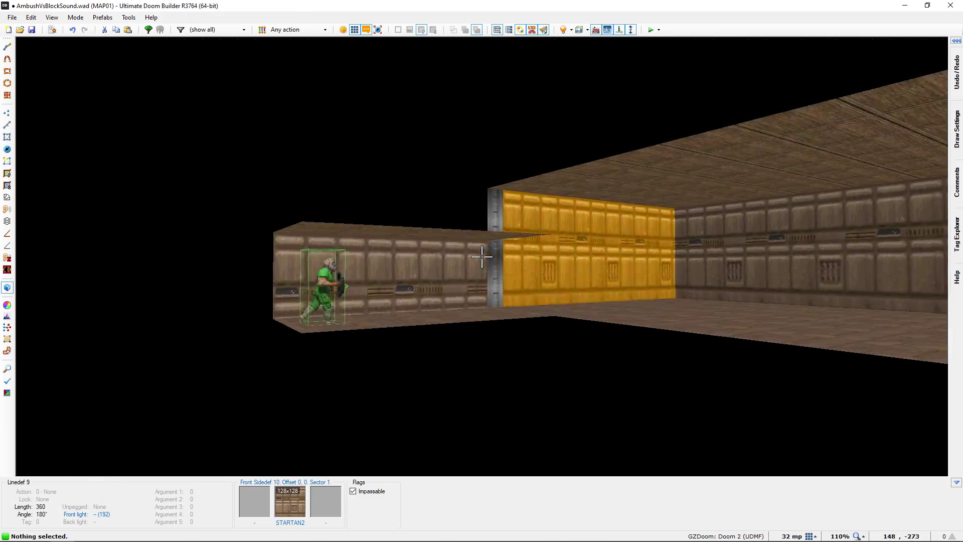
key("e")
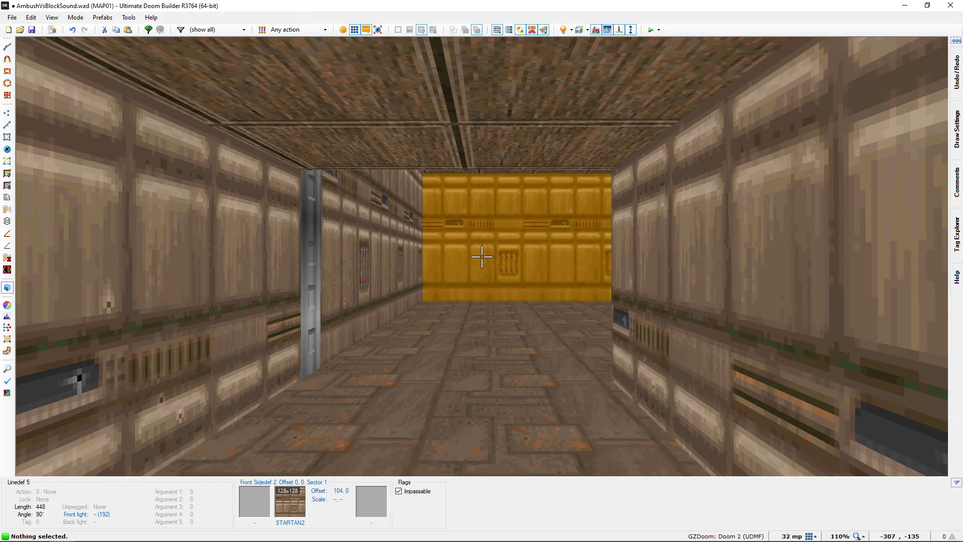
key("w")
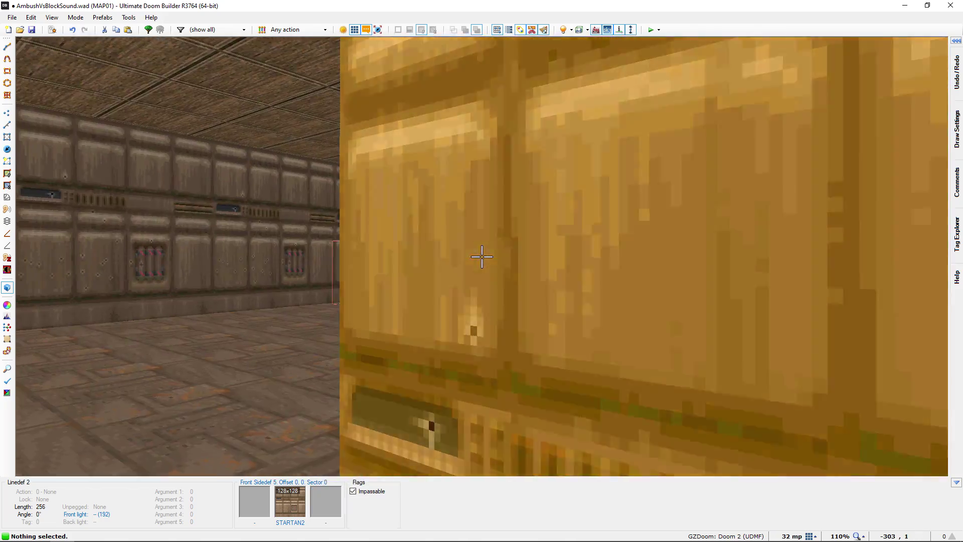
key("s")
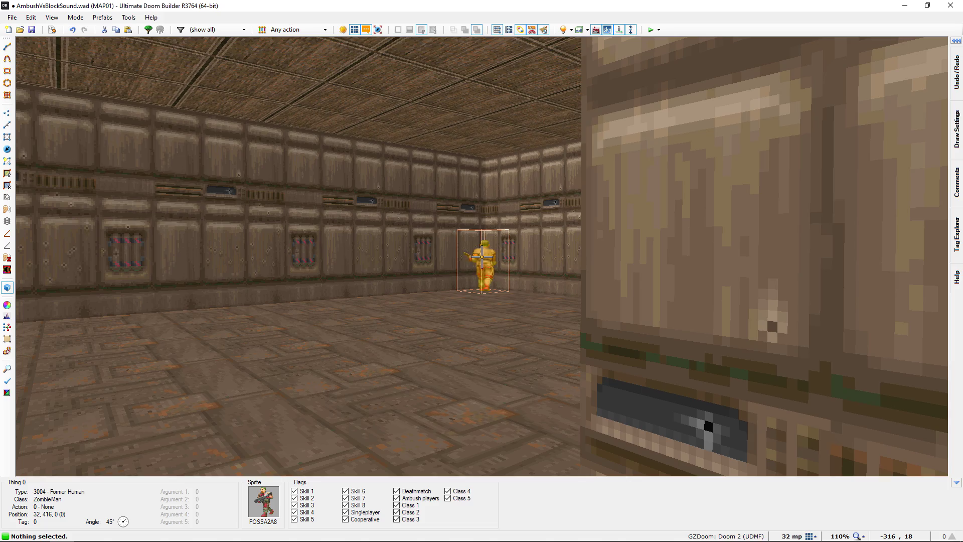
key("d")
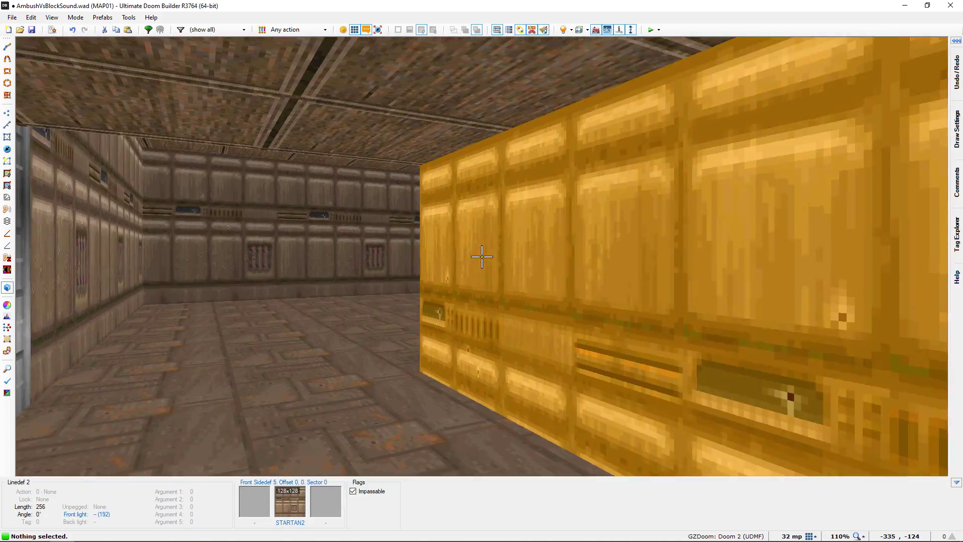
key("e")
key("s")
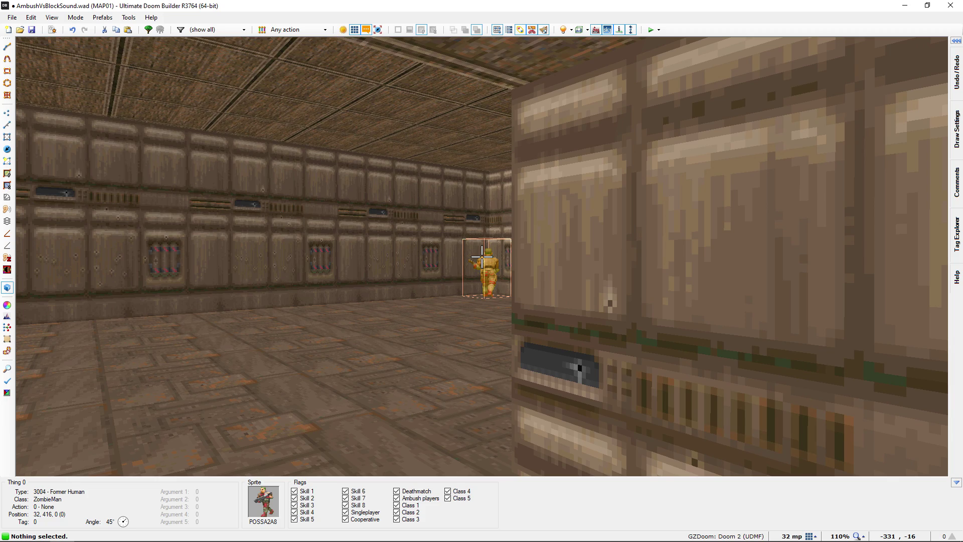
key("q")
middle_click_drag(474, 269, 493, 219)
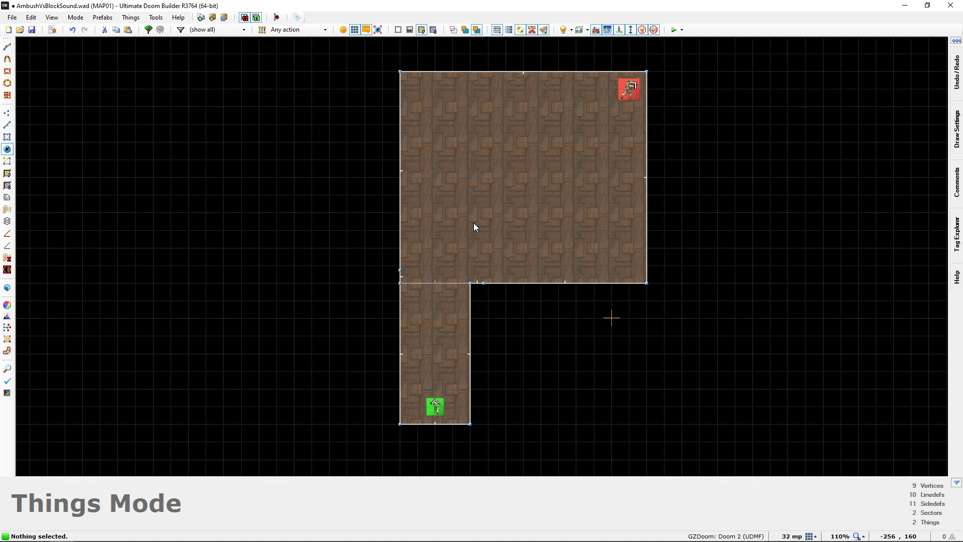
- Inspect the Former Human up close in the 3D view, approaching from the player start, and return to the 2D map
key("w")
key("d")
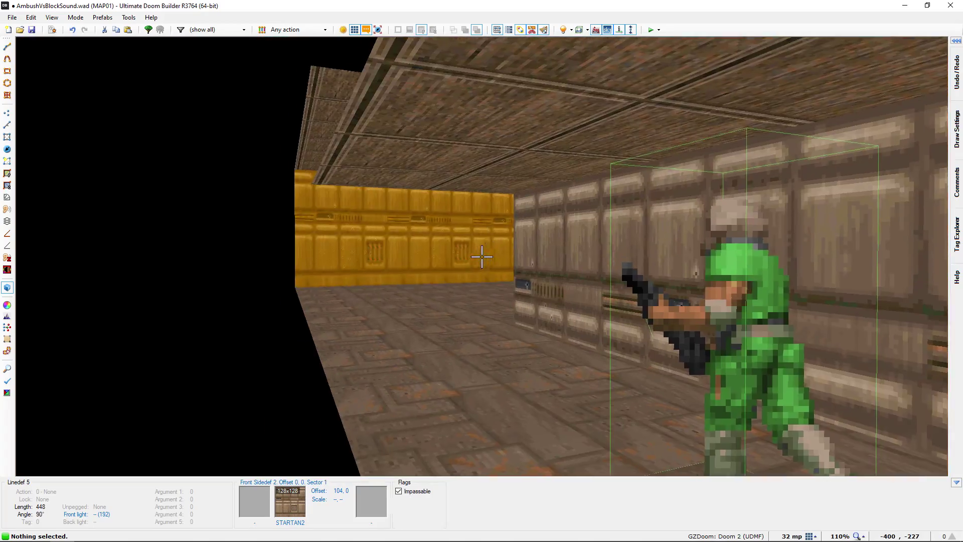
key("e")
key("s")
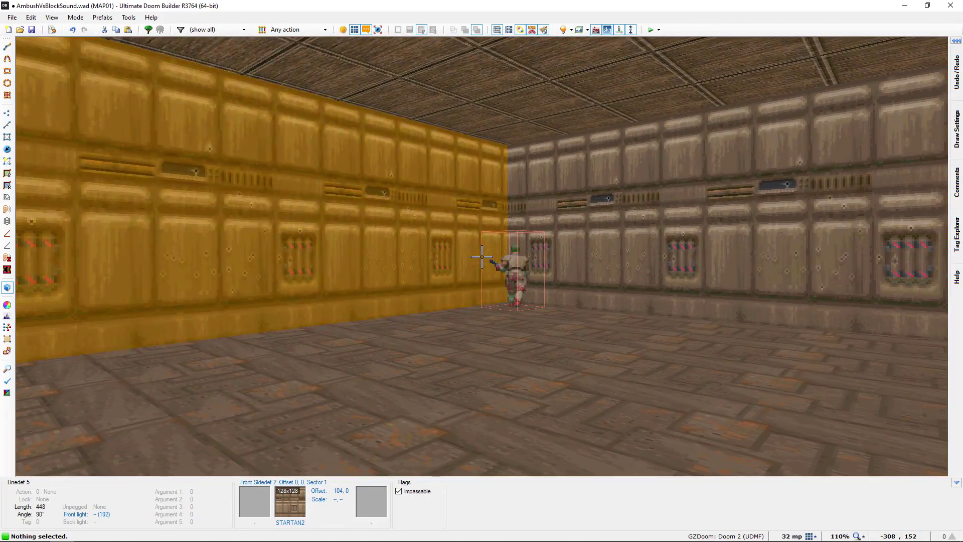
key("w")
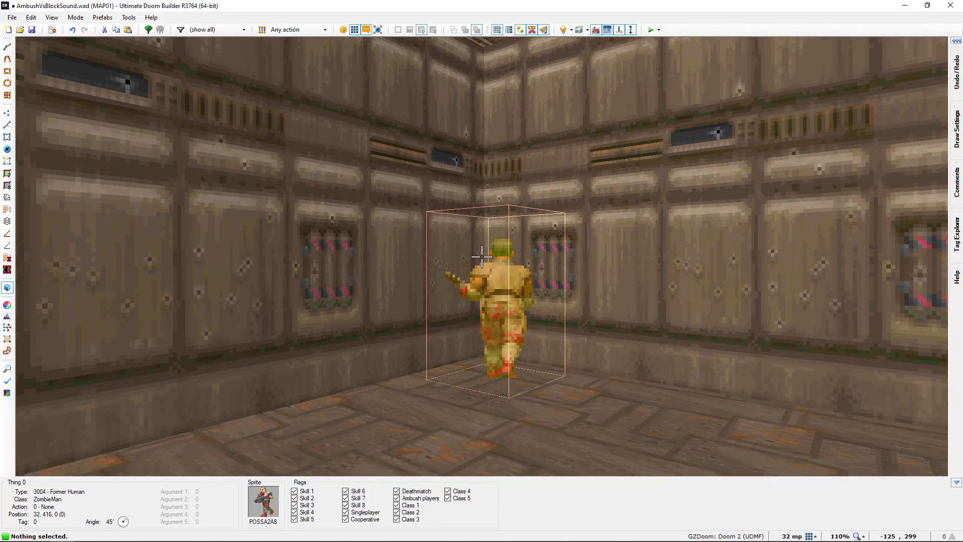
key("d")
key("f")
key("s")
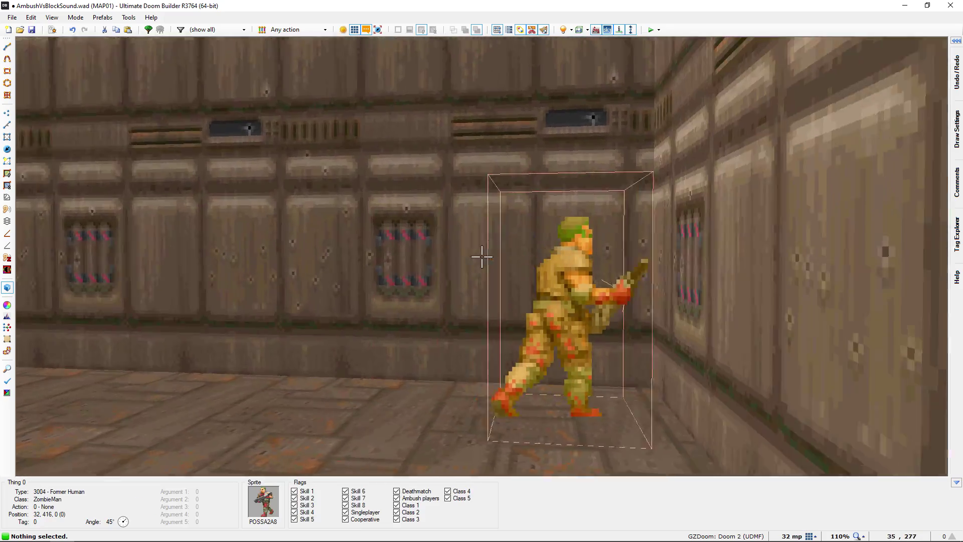
key("s")
key("q")
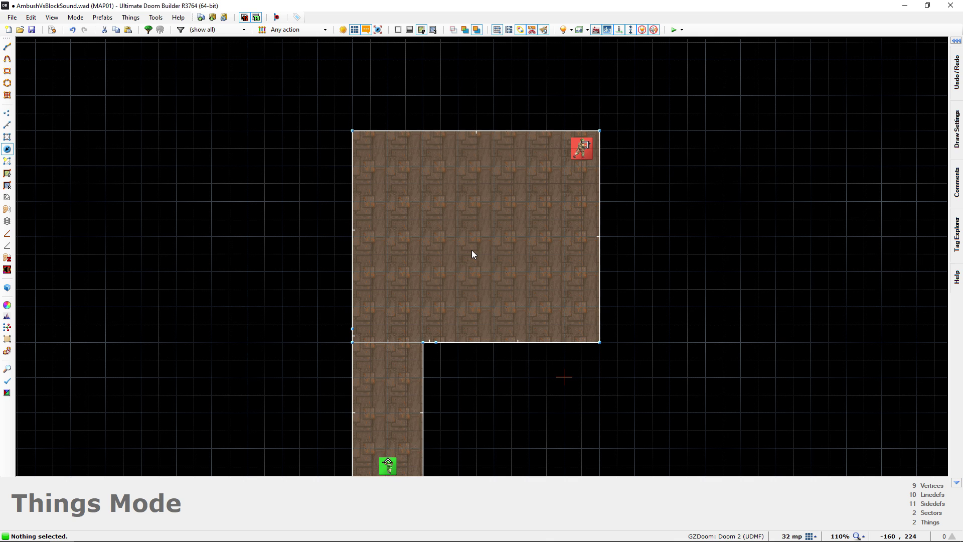
middle_click_drag(471, 249, 477, 231)
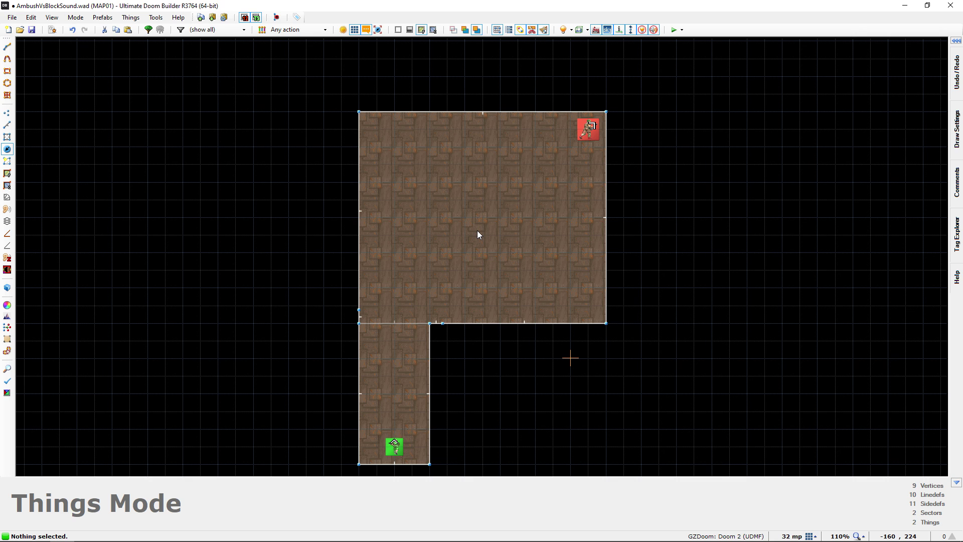
middle_click_drag(478, 231, 487, 235)
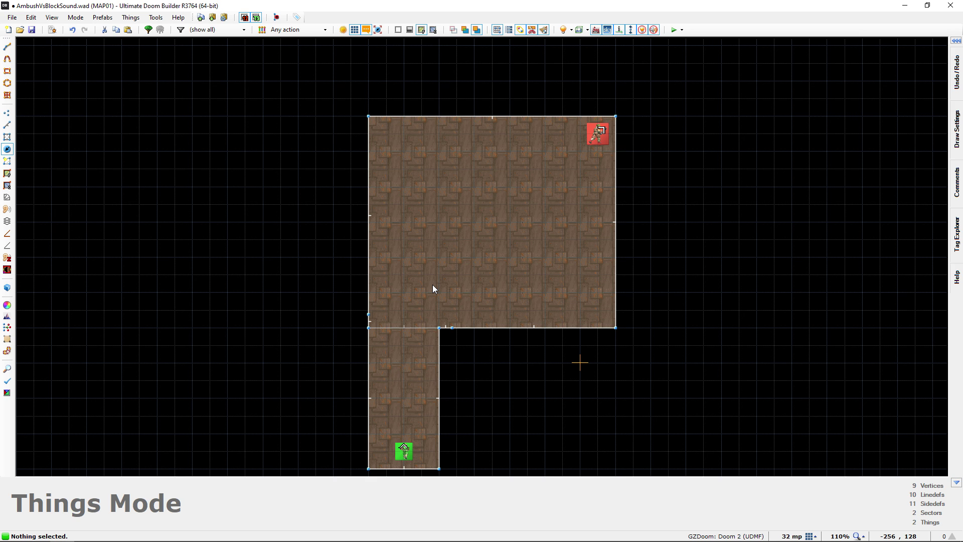
mouse_move(433, 285)
middle_mouse_down()
mouse_move(459, 267)
mouse_move(444, 281)
middle_mouse_up()
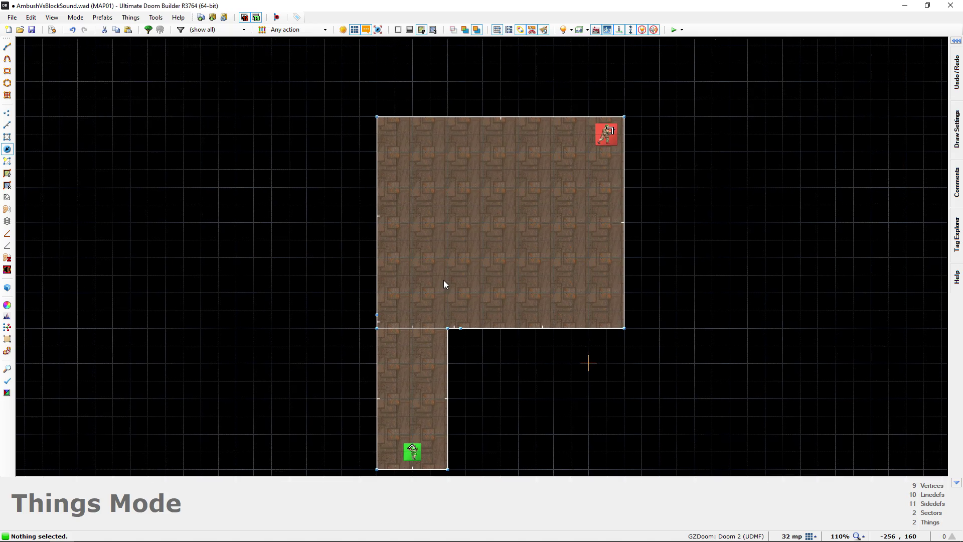
- Switch to linedefs mode and examine in the 3D view the opening between the corridor and the monster's room, then return to the 2D map
key("l")
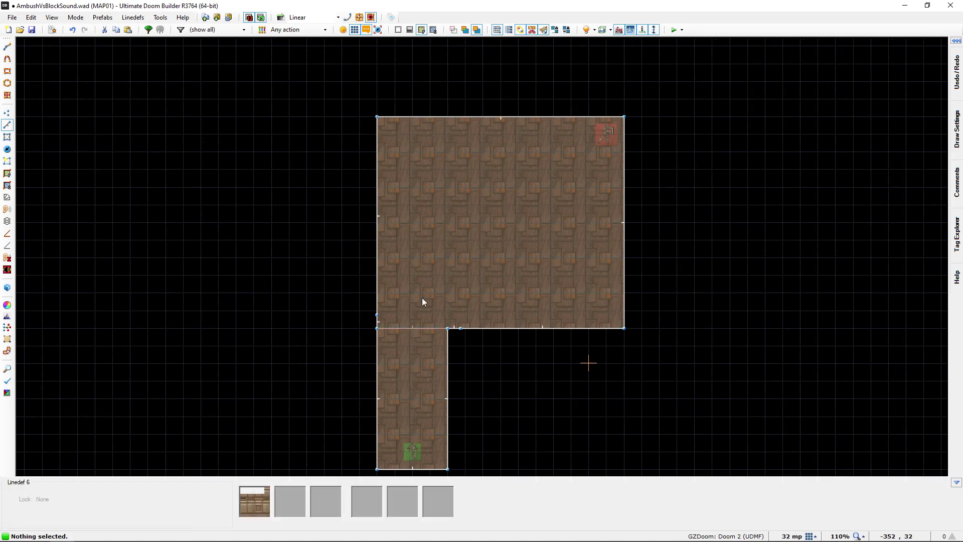
key("q")
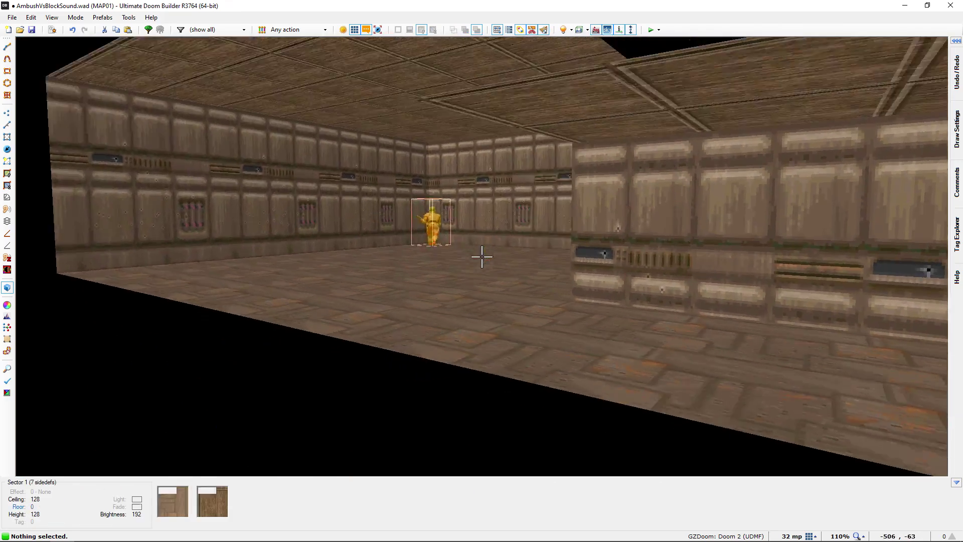
key("d")
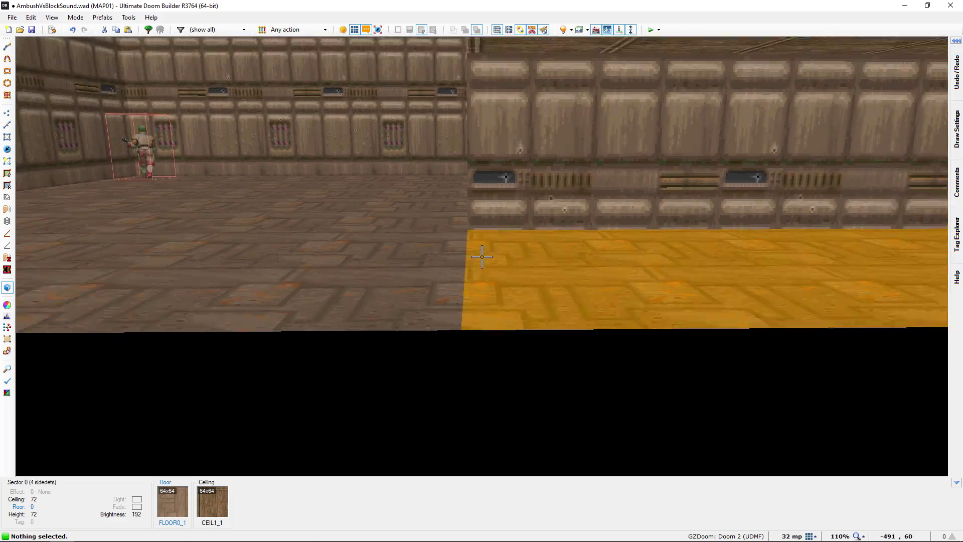
key("e")
key("q")
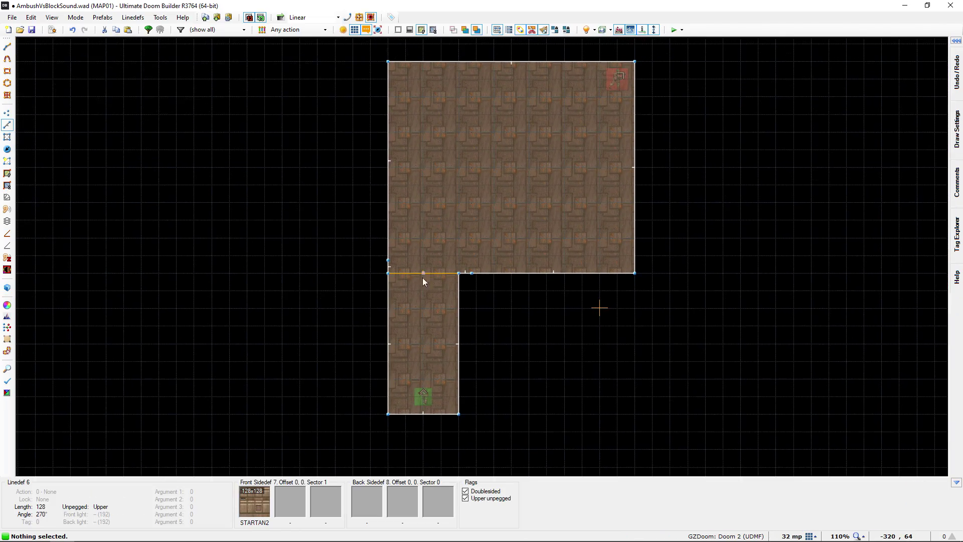
- Enable the Block sound flag on the linedef separating the corridor from the large room
middle_click_drag(422, 273, 415, 294)
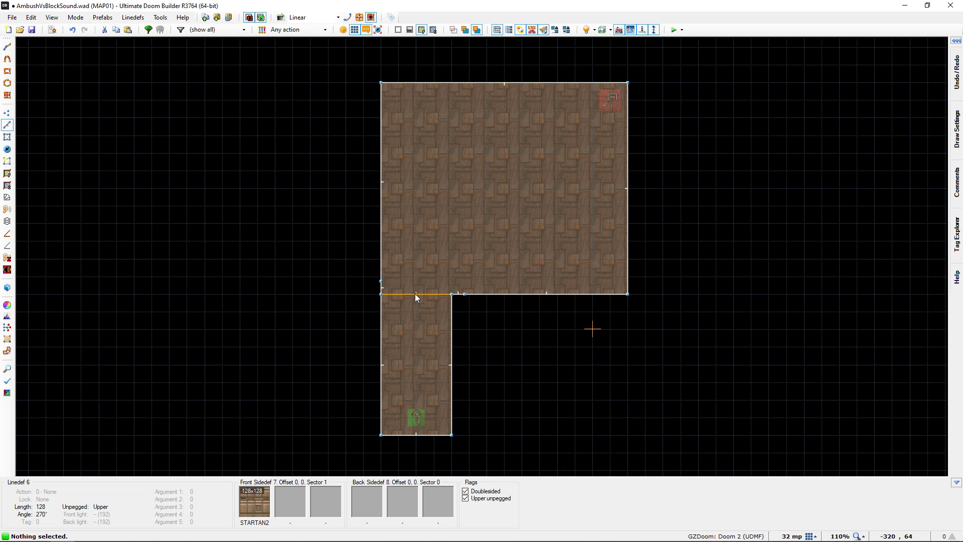
right_click(417, 293)
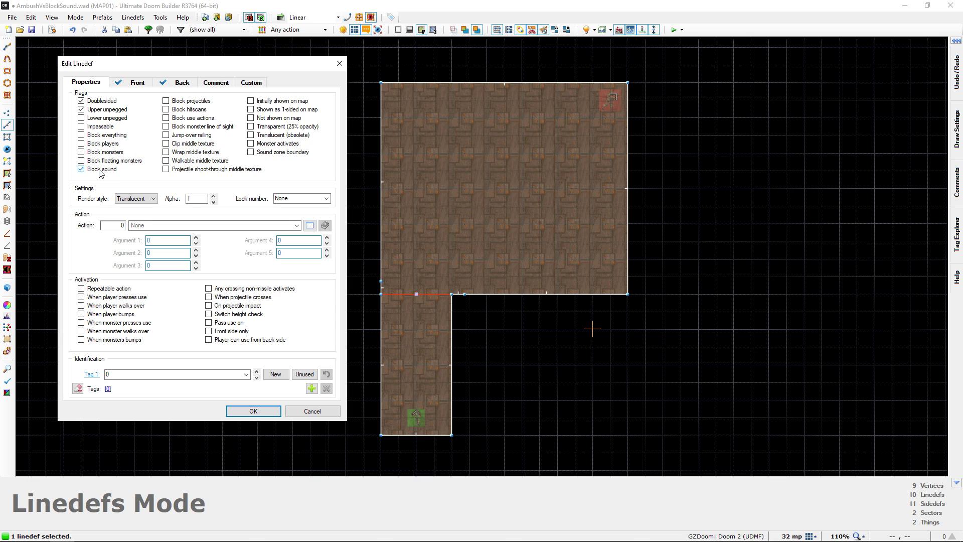
left_click_drag(193, 68, 527, 66)
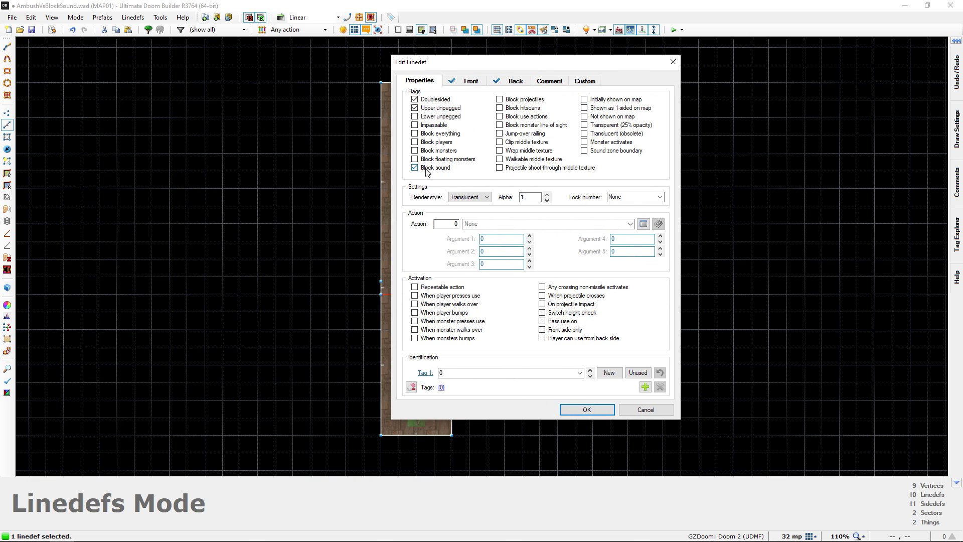
left_click(587, 409)
- Disable the Ambush players flag on the Former Human in the large room's corner
middle_click_drag(562, 345, 542, 360)
key("t")
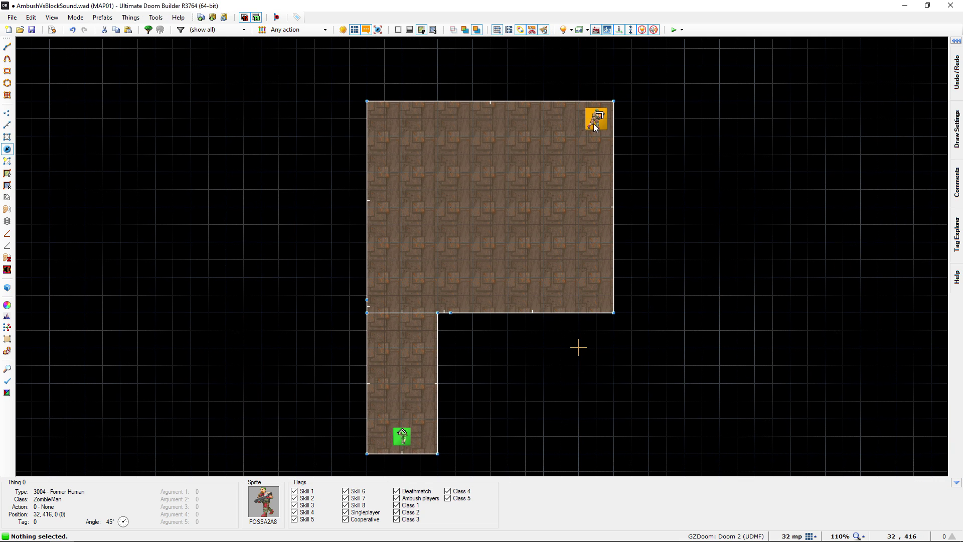
left_click(594, 123)
right_click(594, 122)
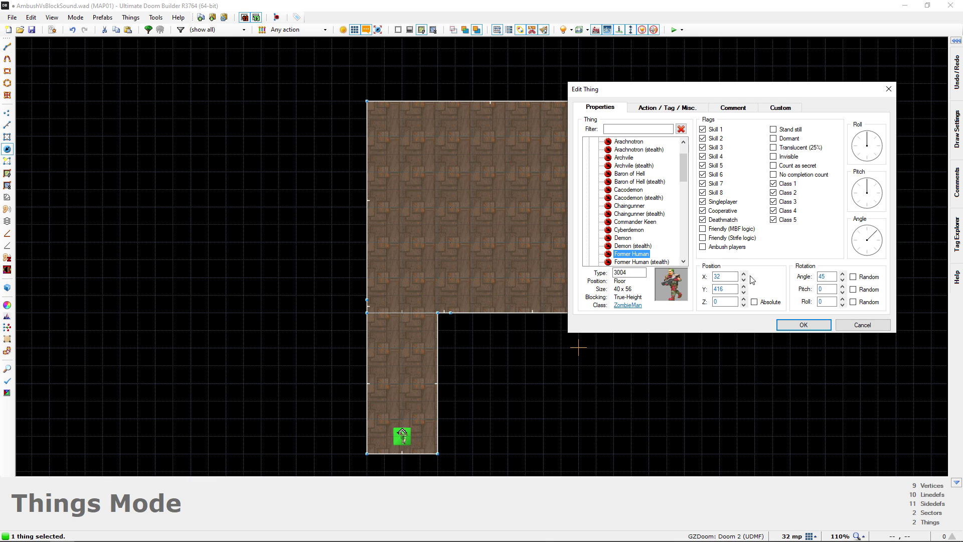
left_click(804, 324)
- Test the map in game by firing a shot in the corridor and walking in to check the Former Human's reaction, then quit the test
middle_click_drag(516, 233, 493, 242)
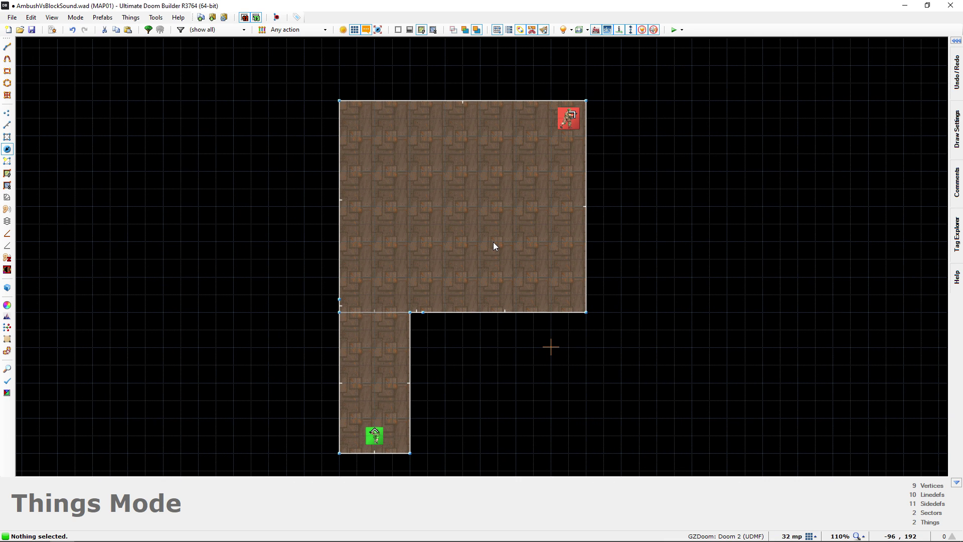
key("l")
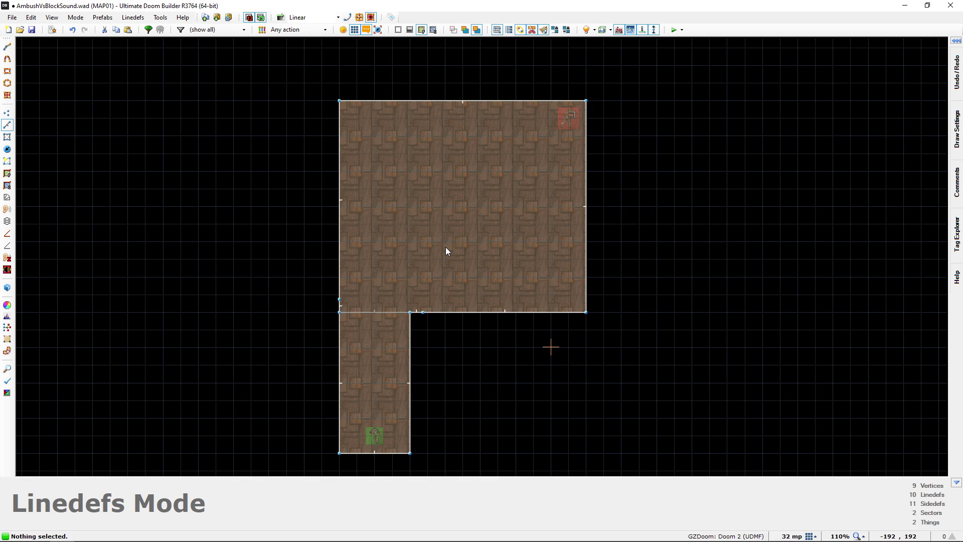
key("F9")
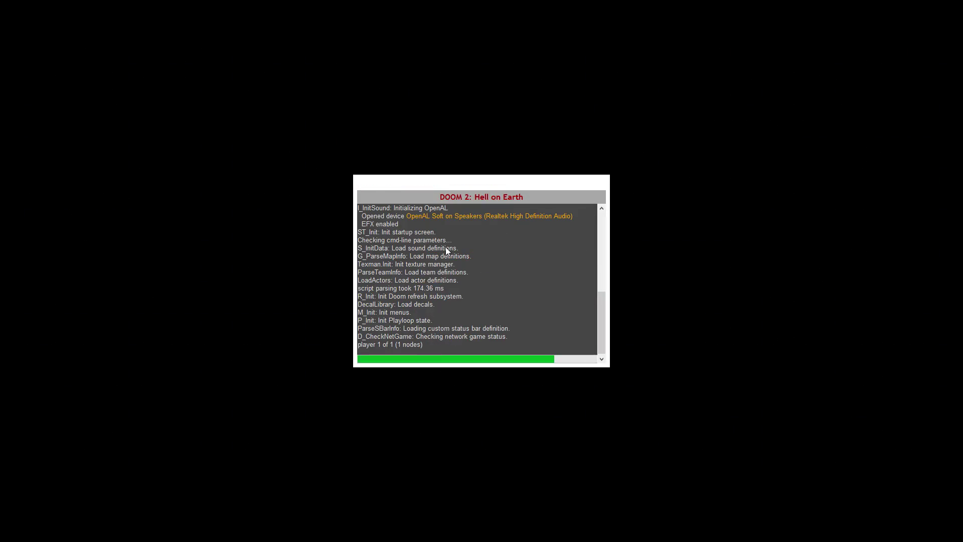
key("w")
left_click(482, 270)
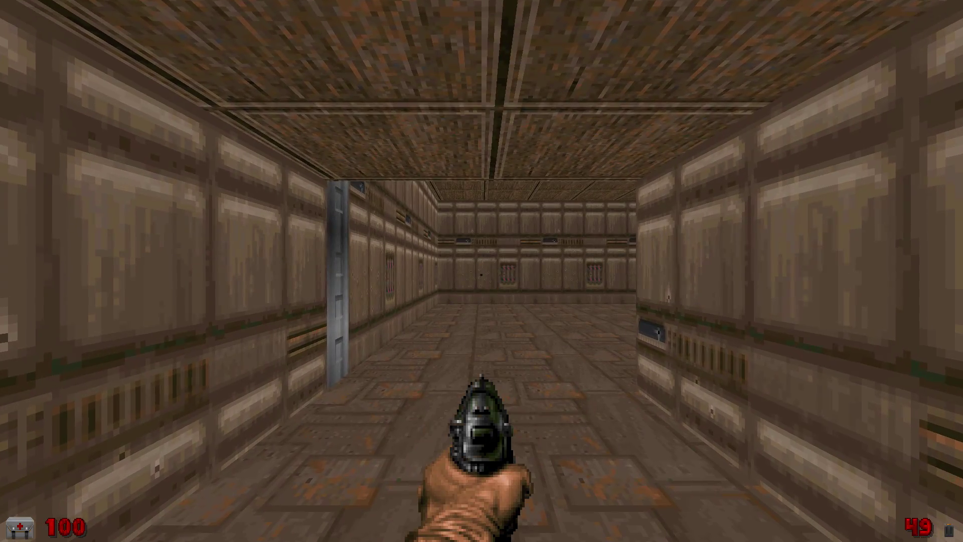
key("w")
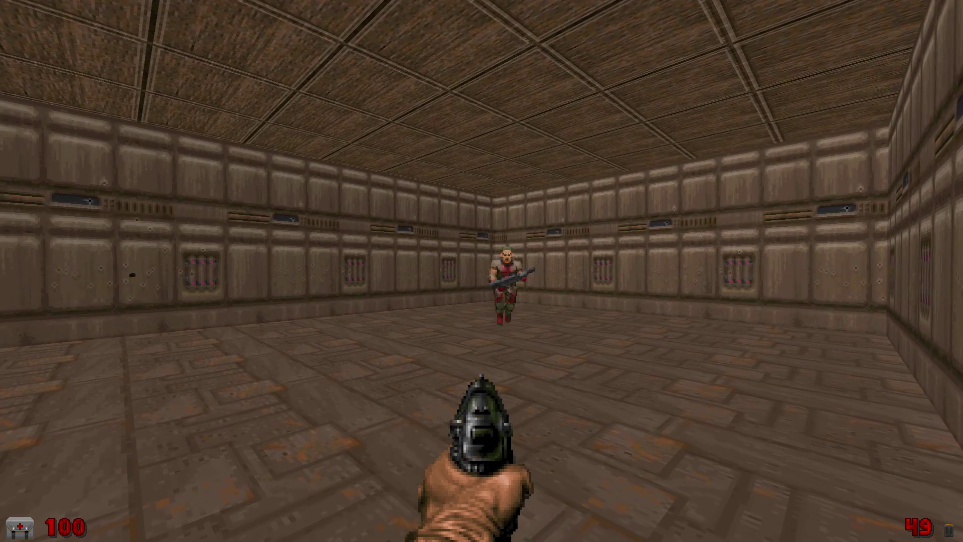
key("alt+F4")
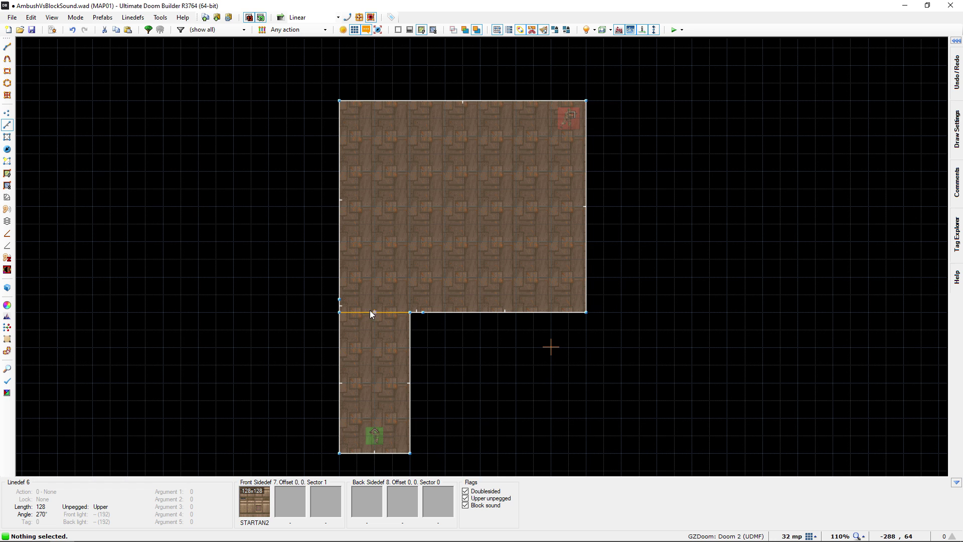
- Draw a second linedef 128 units long across the corridor, one 32-unit grid step before the room's entrance
middle_click_drag(390, 280, 401, 292)
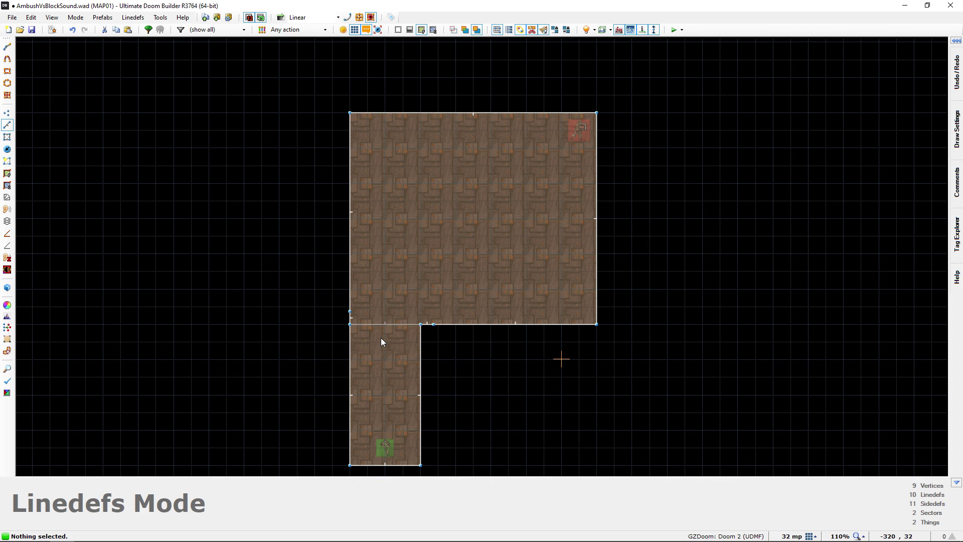
scroll(381, 340, "up", 3)
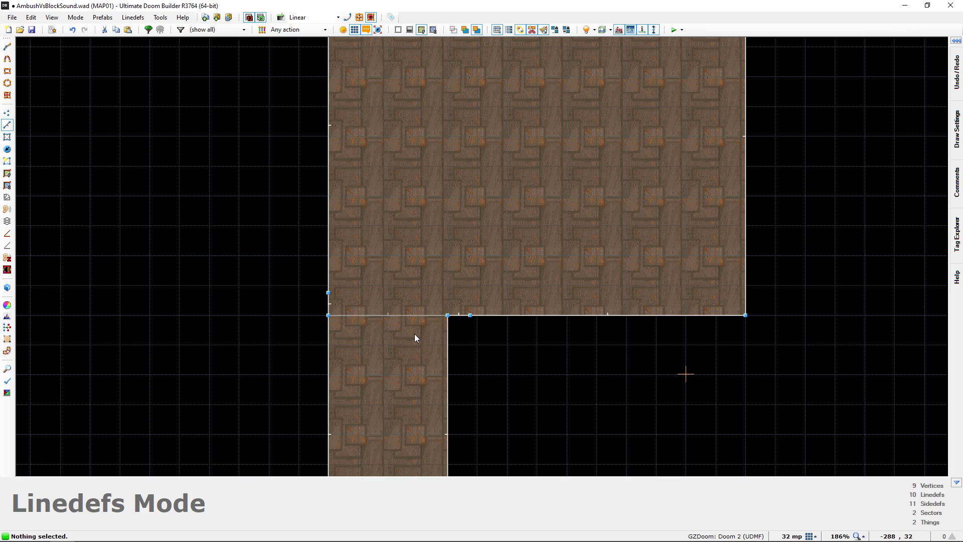
key("space")
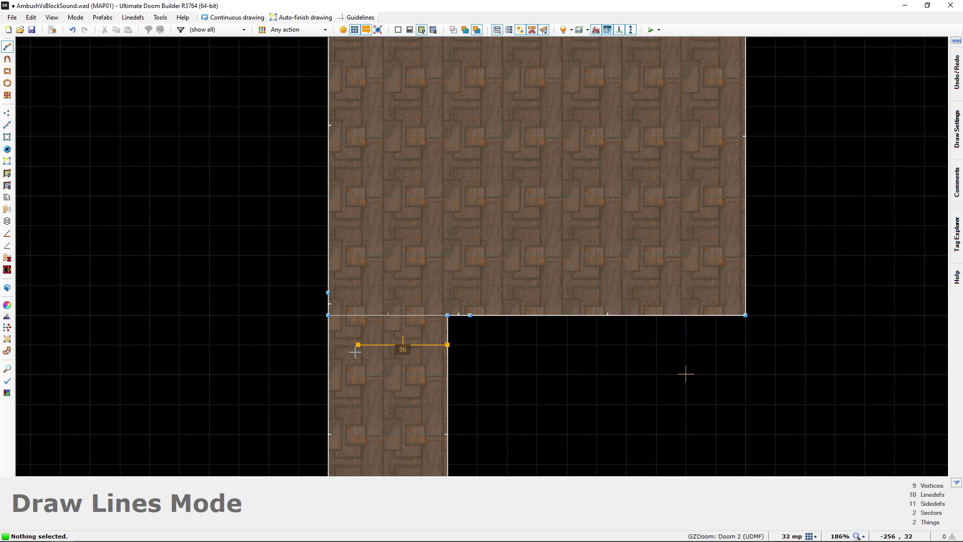
left_click(337, 350)
right_click(368, 333)
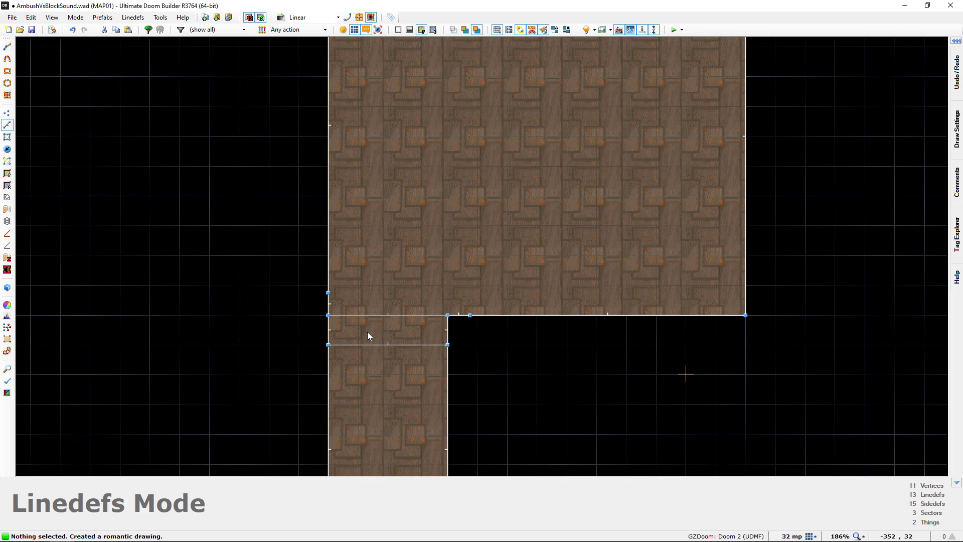
key("space")
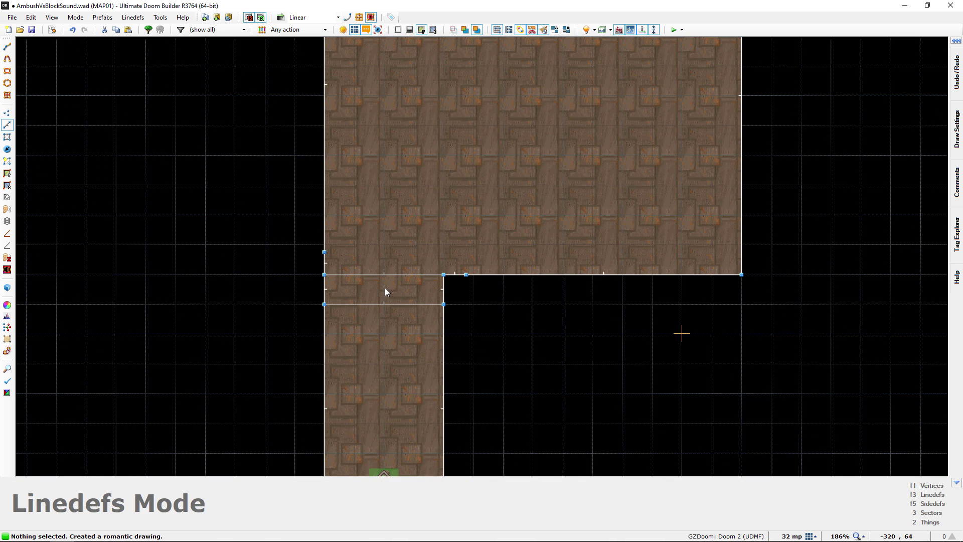
- Enable the Block sound flag on the new linedef across the corridor
right_click(378, 304)
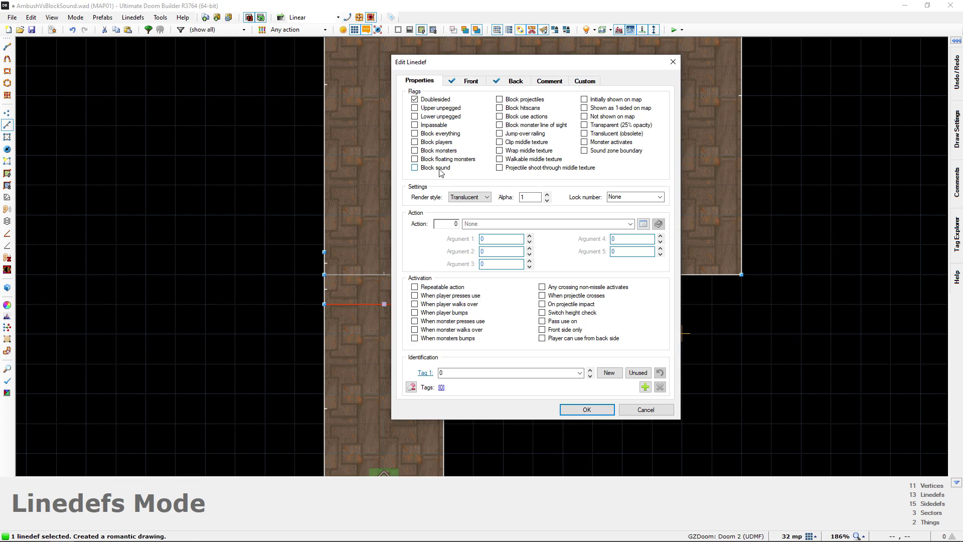
left_click(586, 409)
scroll(534, 335, "down", 2)
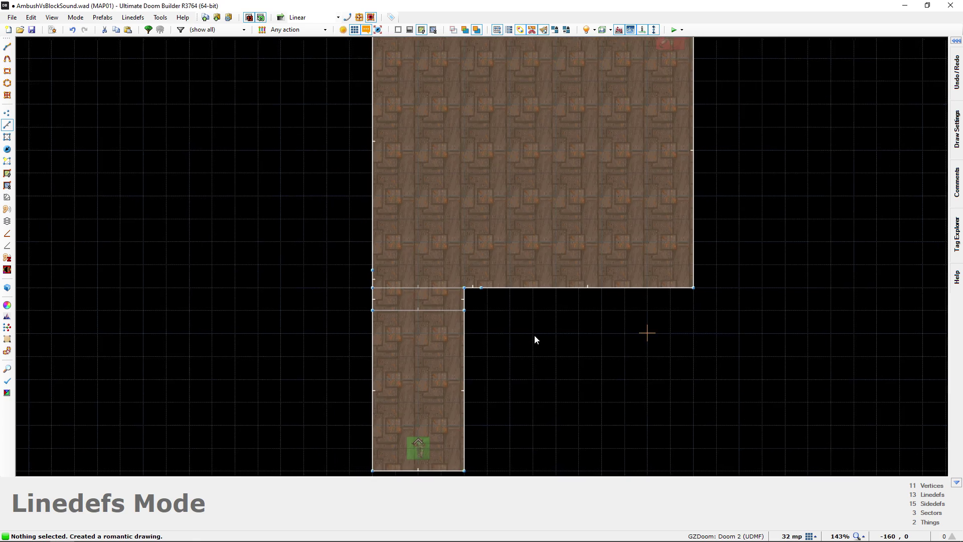
scroll(508, 316, "down", 2)
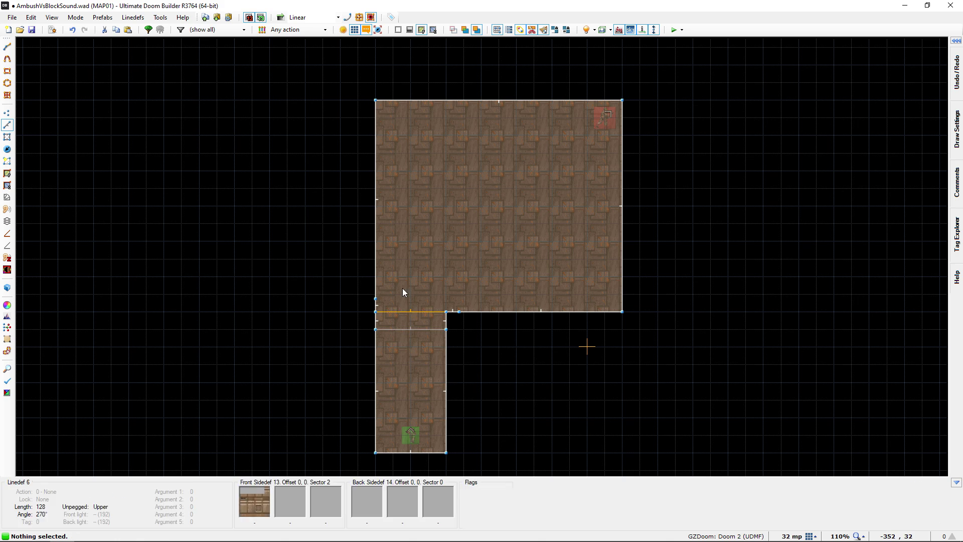
- Examine in the 3D view the path from the corridor to the Former Human in the room, then return to the 2D map
key("q")
key("d")
key("f")
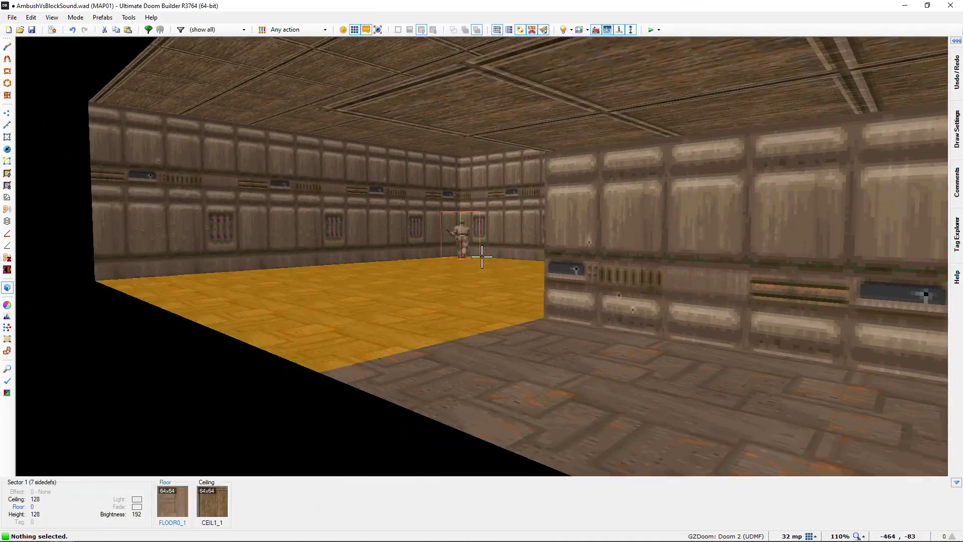
key("e")
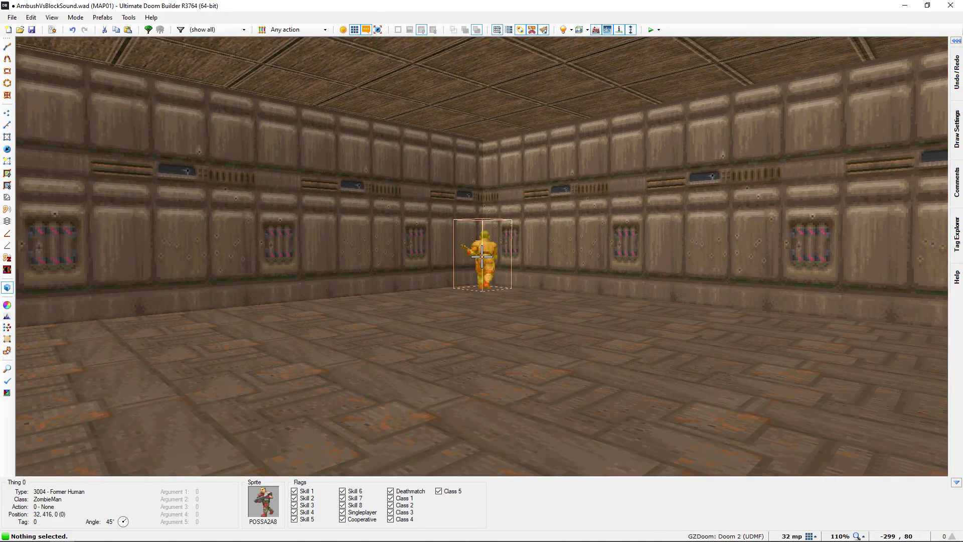
key("d")
key("q")
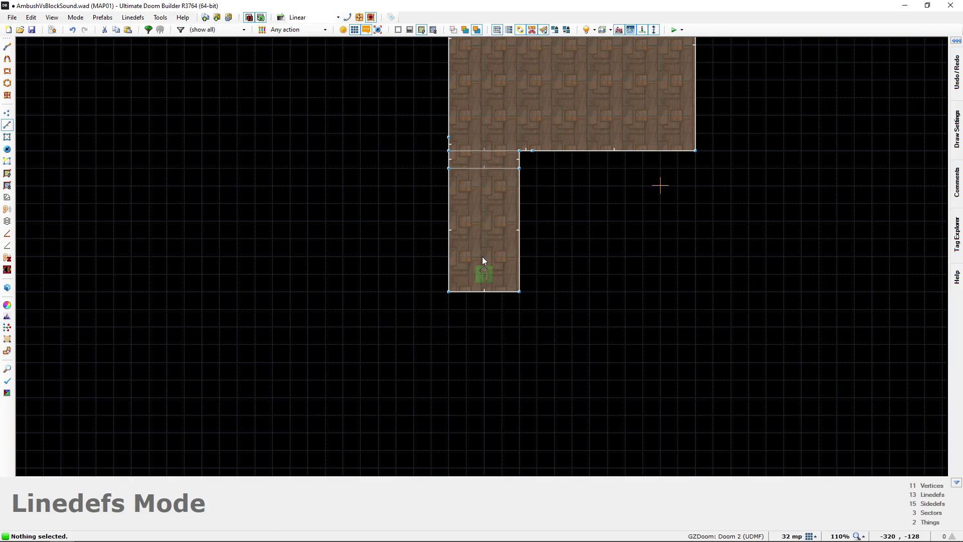
- Test the map by firing several shots in the corridor and entering the room to check the Former Human's reaction, then return to the 2D map
key("F9")
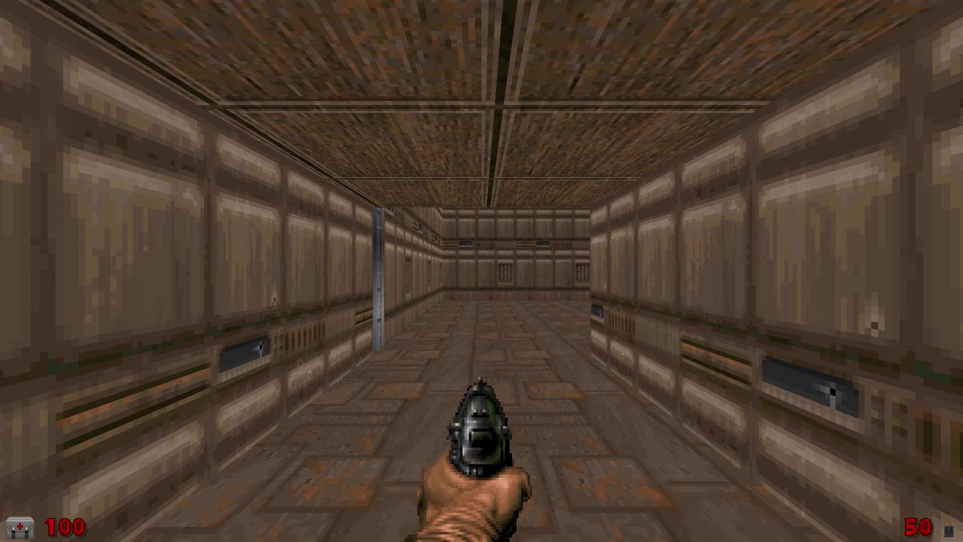
key("w")
left_click(481, 271)
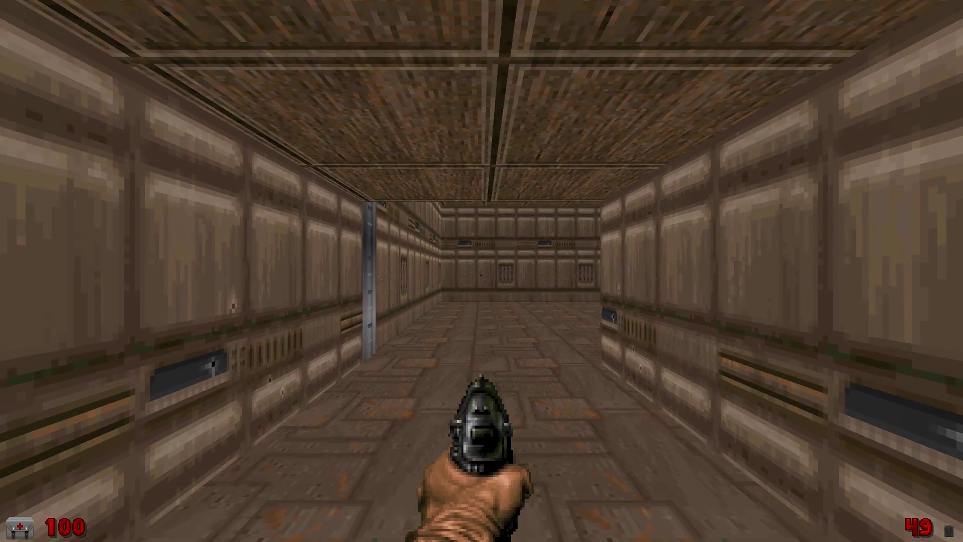
left_click(482, 271)
left_click(481, 270)
left_click(482, 270)
key("w")
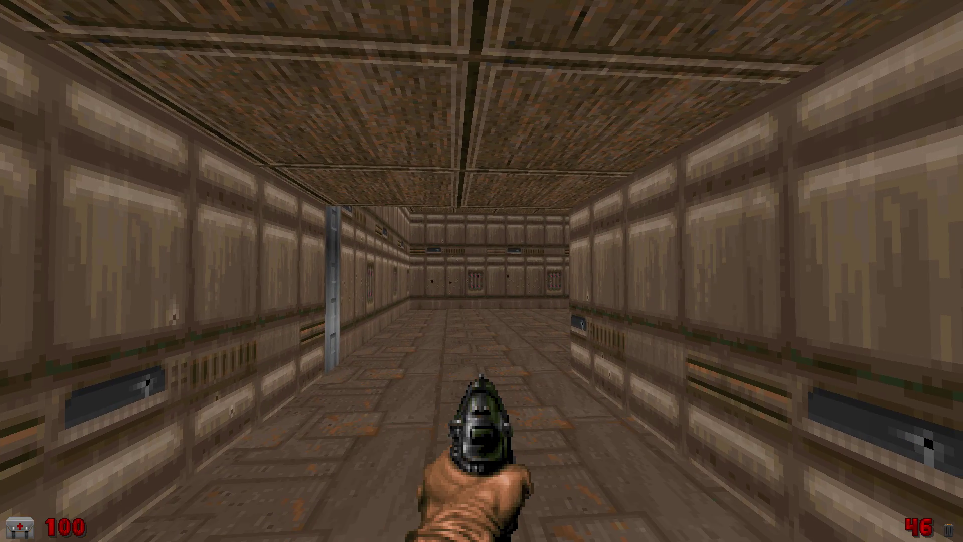
key("ctrl")
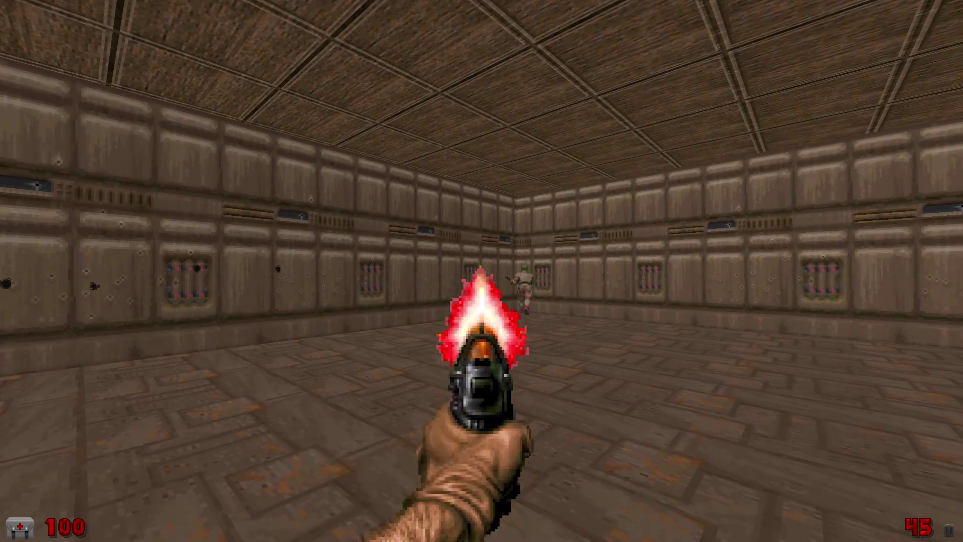
key("Right")
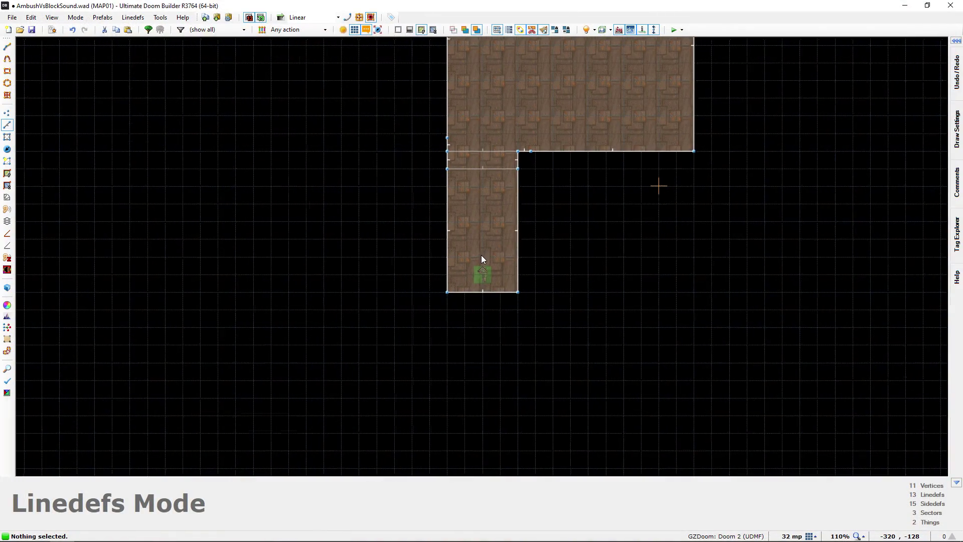
mouse_move(481, 255)
middle_mouse_down()
mouse_move(432, 323)
mouse_move(432, 344)
middle_mouse_up()
middle_click_drag(444, 291, 423, 342)
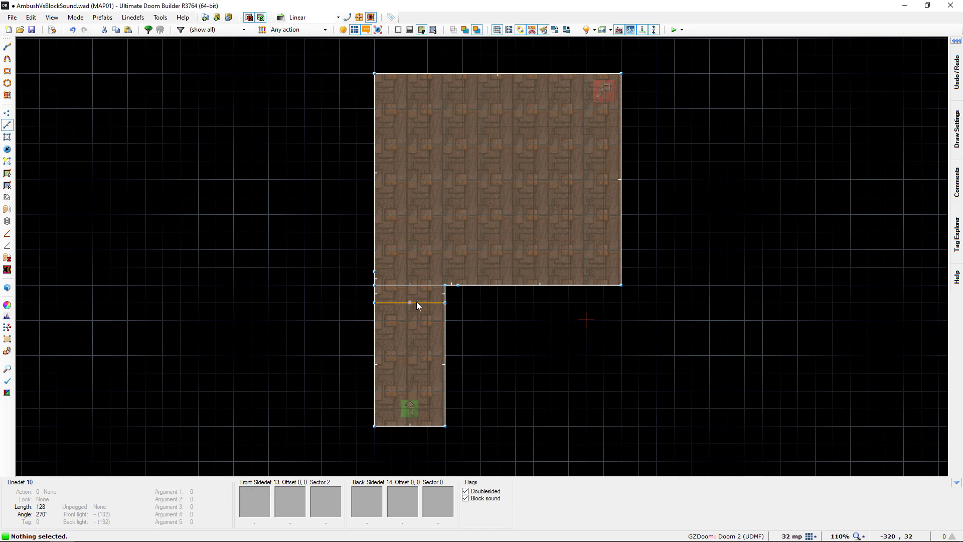
- Inspect in the 3D view the strip between the two corridor linedefs and the Former Human's corner, then return to the 2D map
key("w")
key("d")
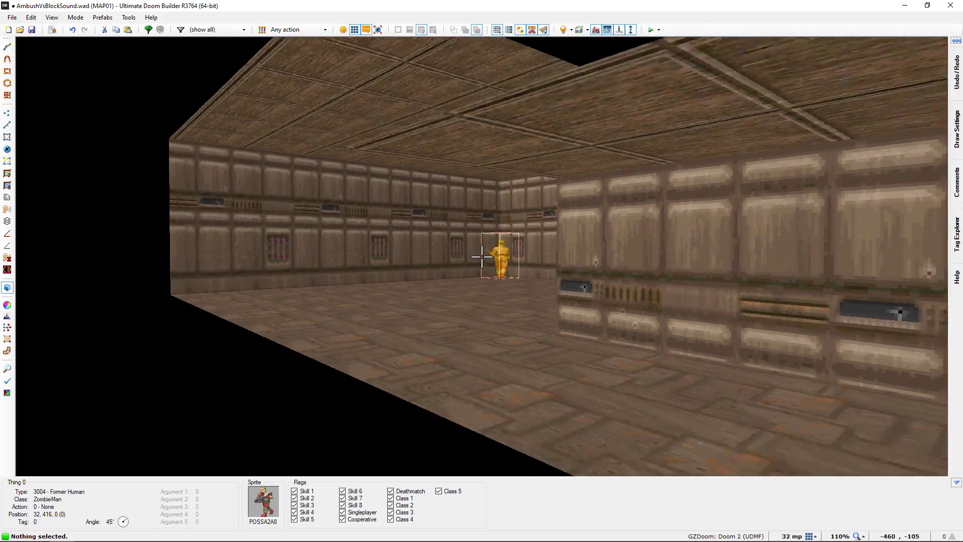
key("w")
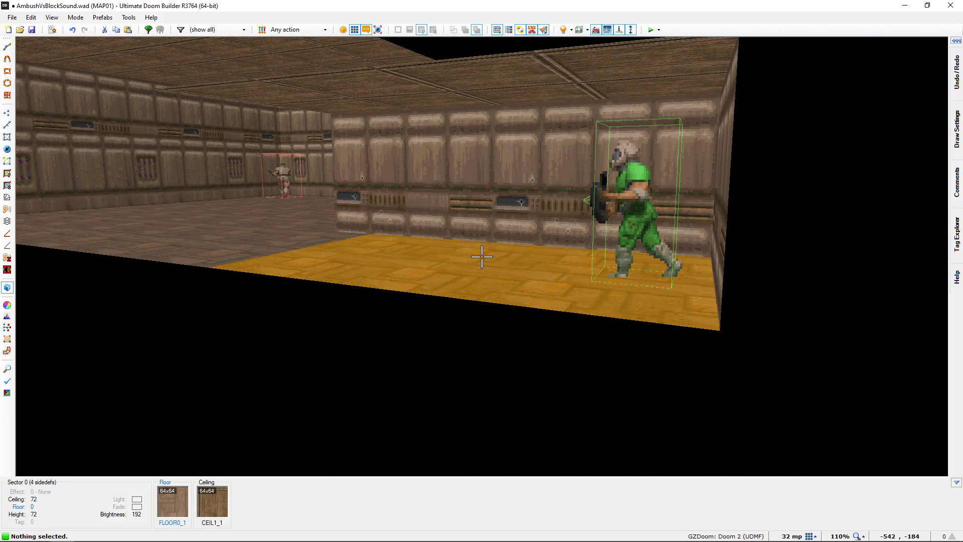
key("a")
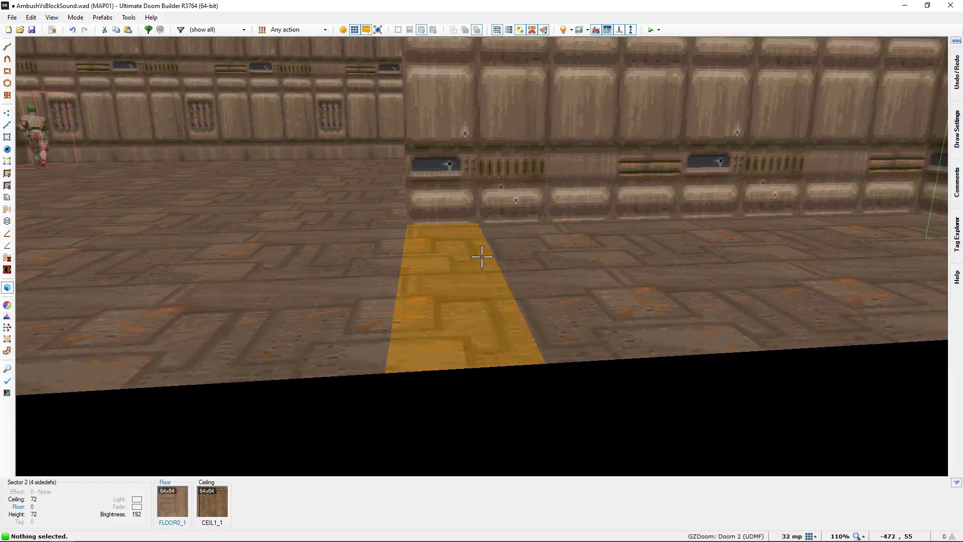
key("w")
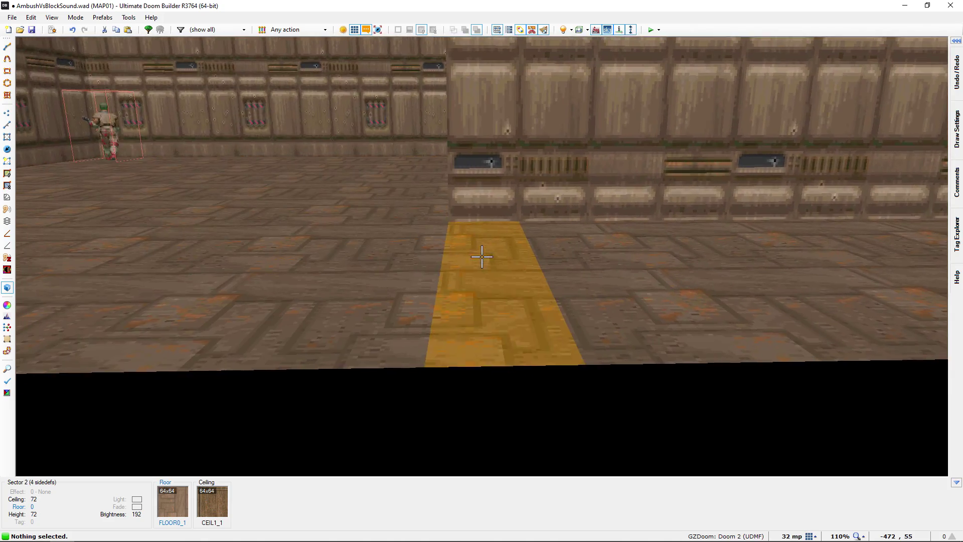
key("s")
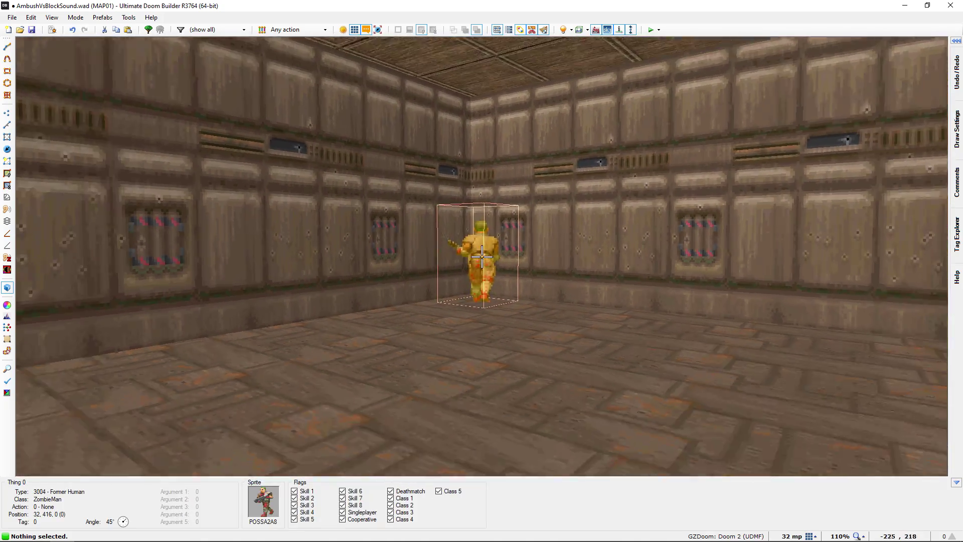
key("w")
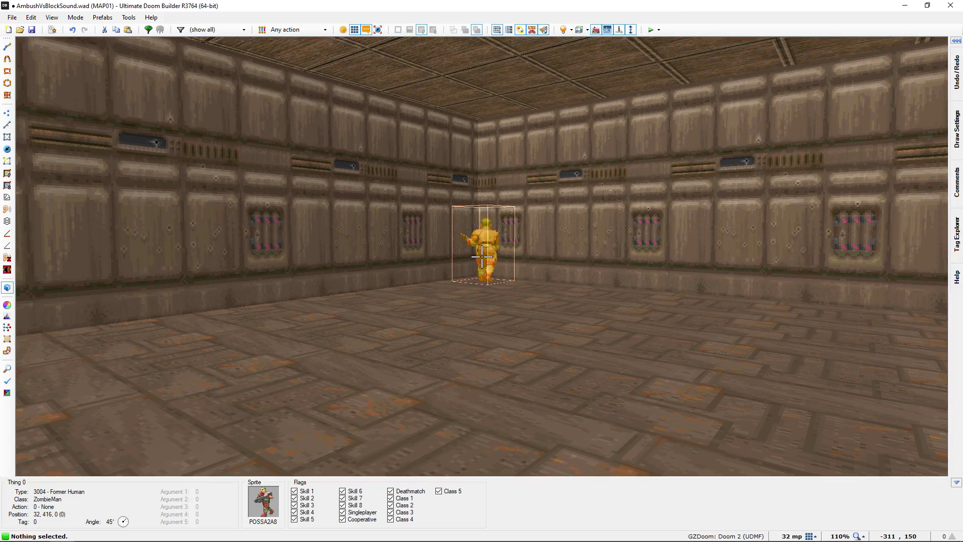
key("s")
key("q")
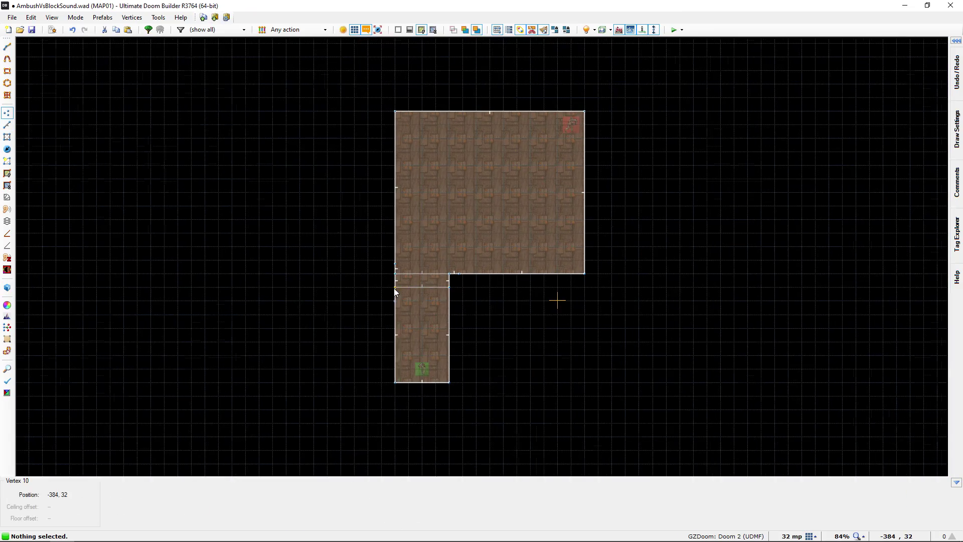
- Delete the second Block sound linedef across the corridor and merge its leftover vertices into the corners at the room's entrance
scroll(394, 288, "up", 2)
key("Delete")
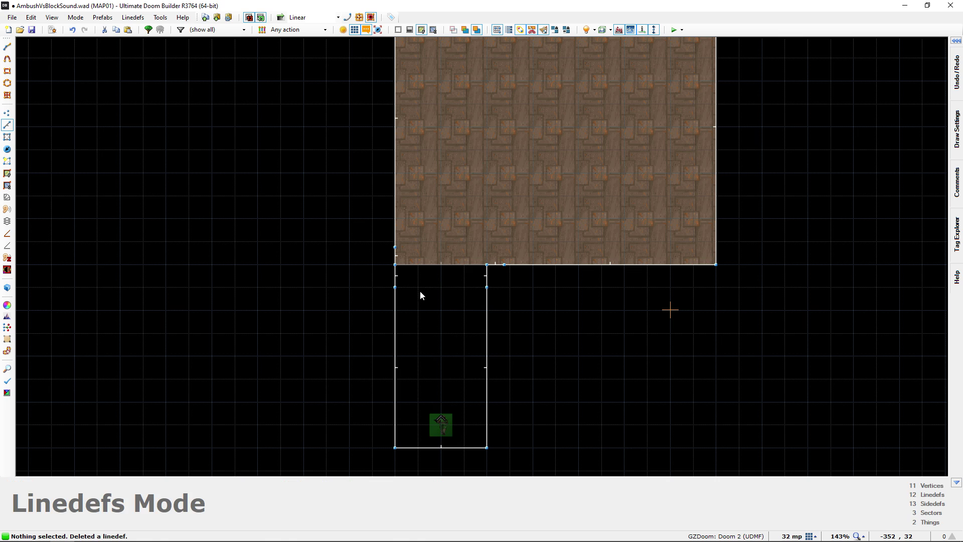
key("v")
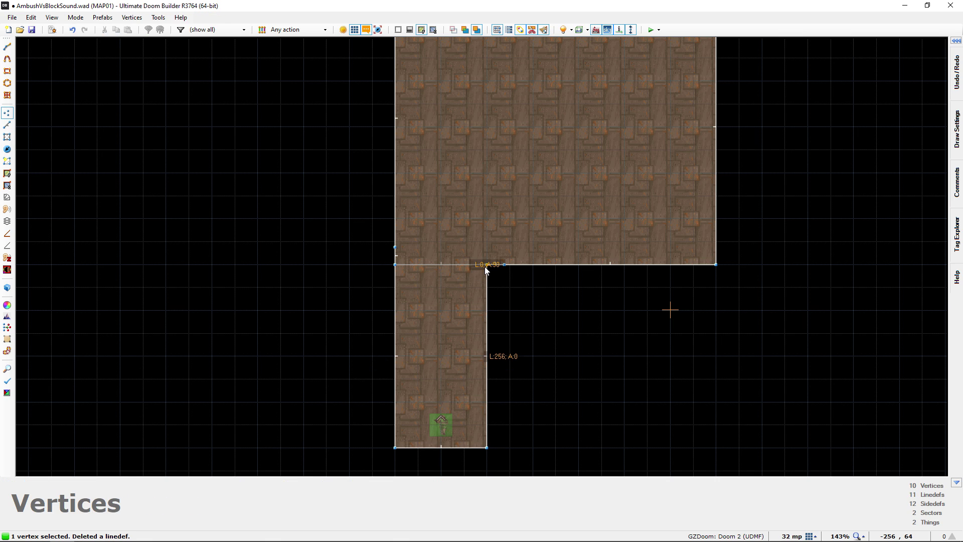
- Clear the Block sound flag on the remaining linedef between the corridor and the room
key("l")
left_click(450, 266)
right_click(450, 267)
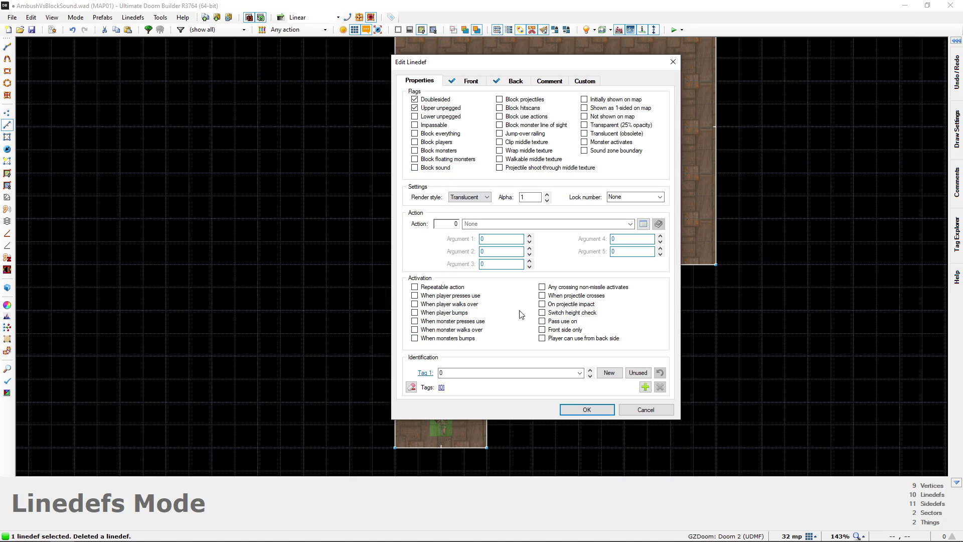
left_click(582, 409)
scroll(522, 363, "down", 1)
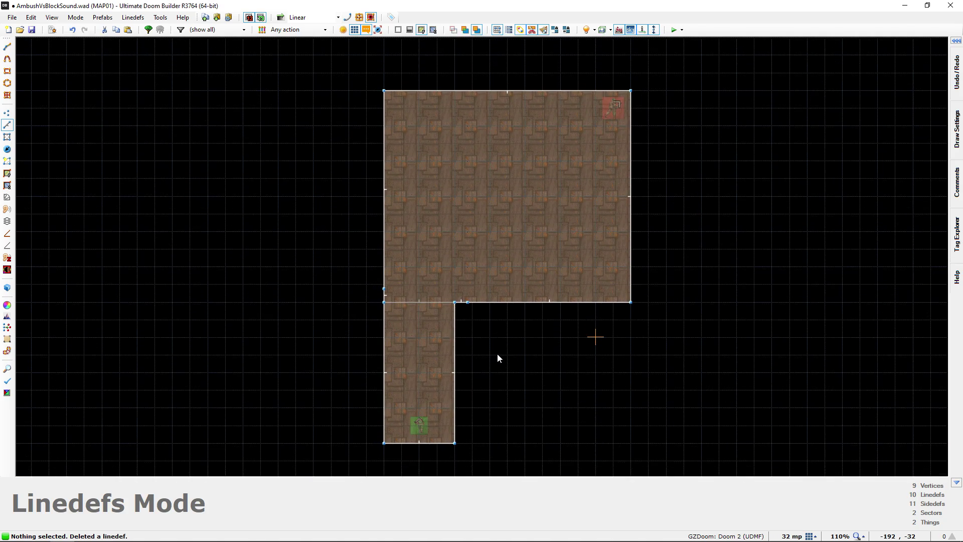
- Enable the Ambush players flag on the Former Human in the room's far corner
key("t")
left_click(609, 118)
right_click(608, 117)
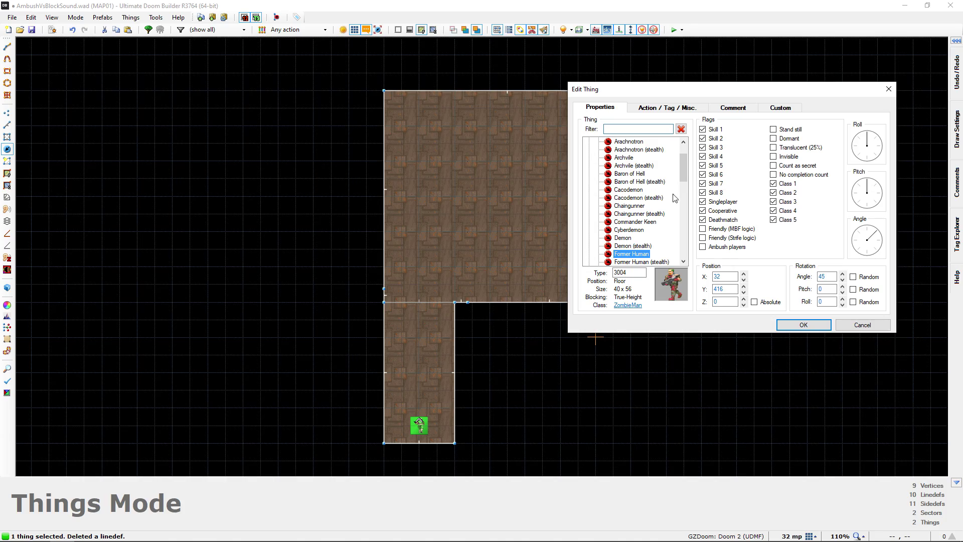
left_click(803, 324)
- Examine in the 3D view the sight line from the player start around the corridor corner to the Former Human, then return to the 2D map
key("w")
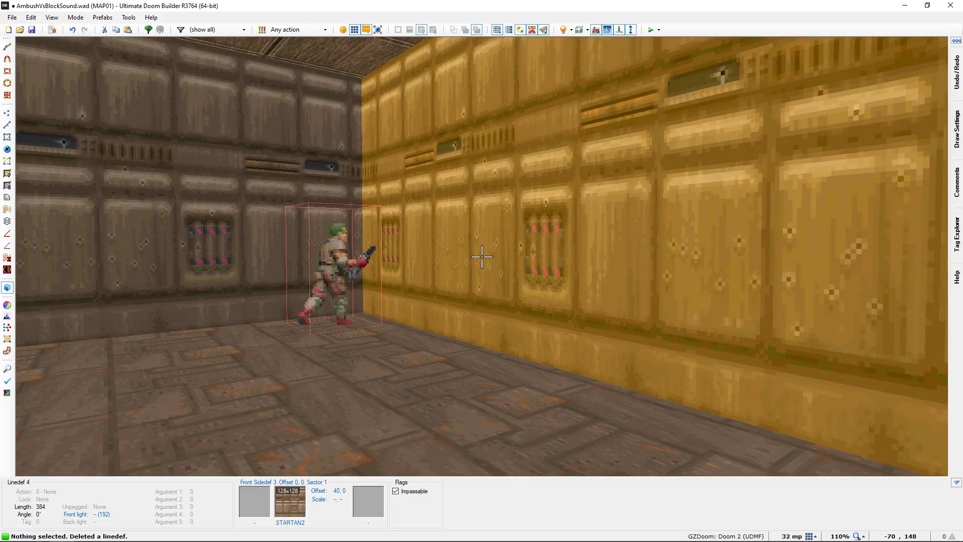
key("e")
key("s")
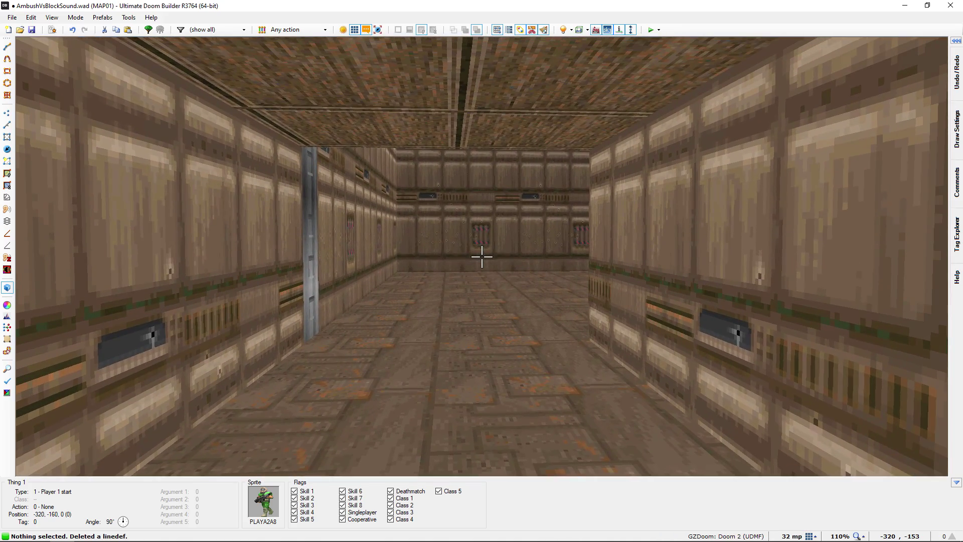
key("w")
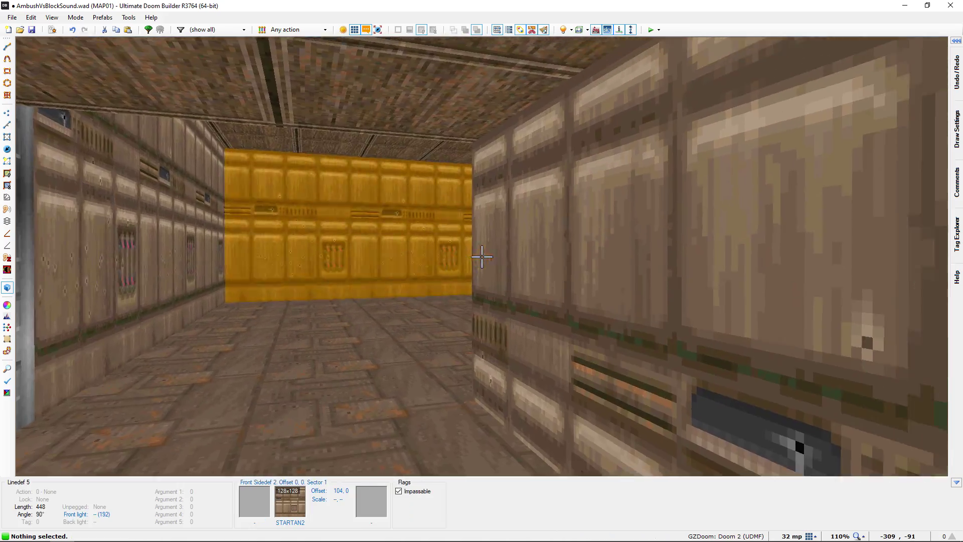
key("d")
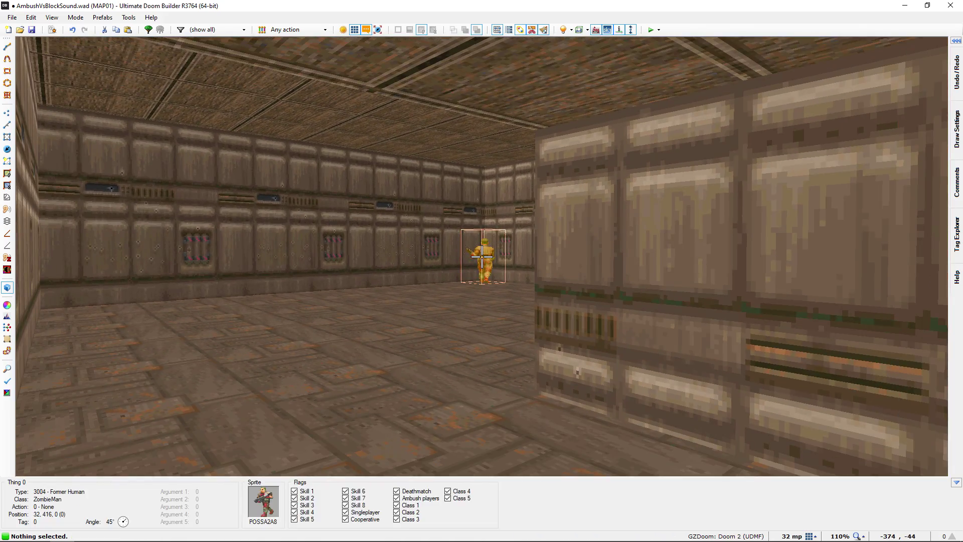
key("e")
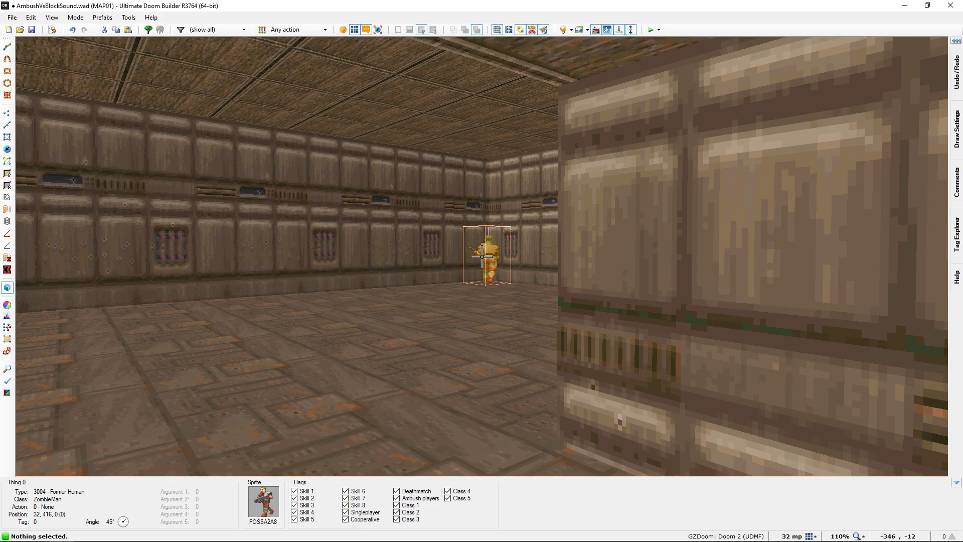
key("s")
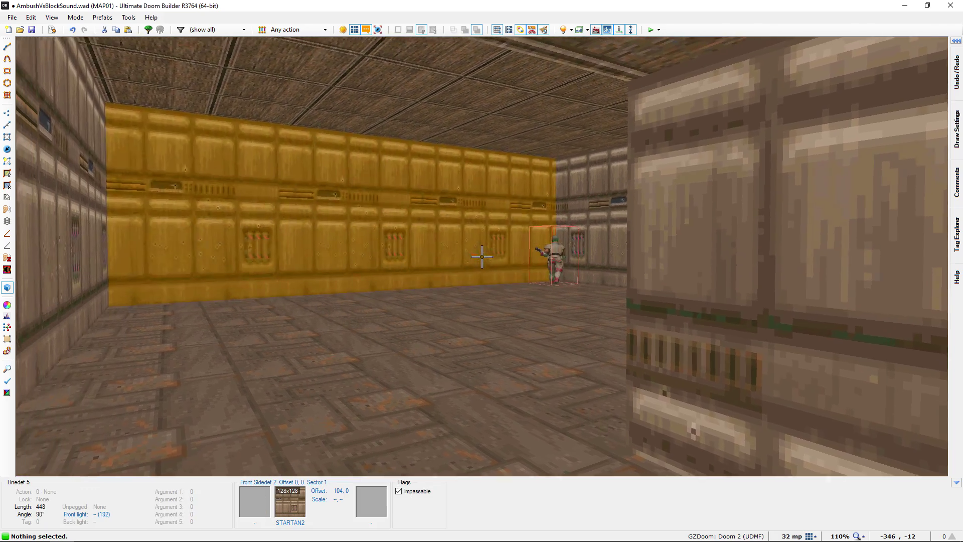
key("s")
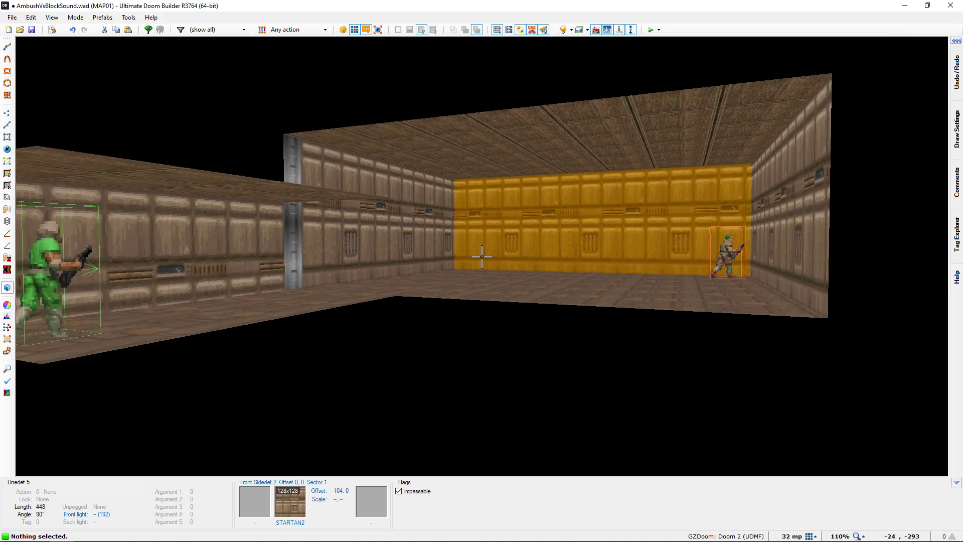
key("w")
key("w")
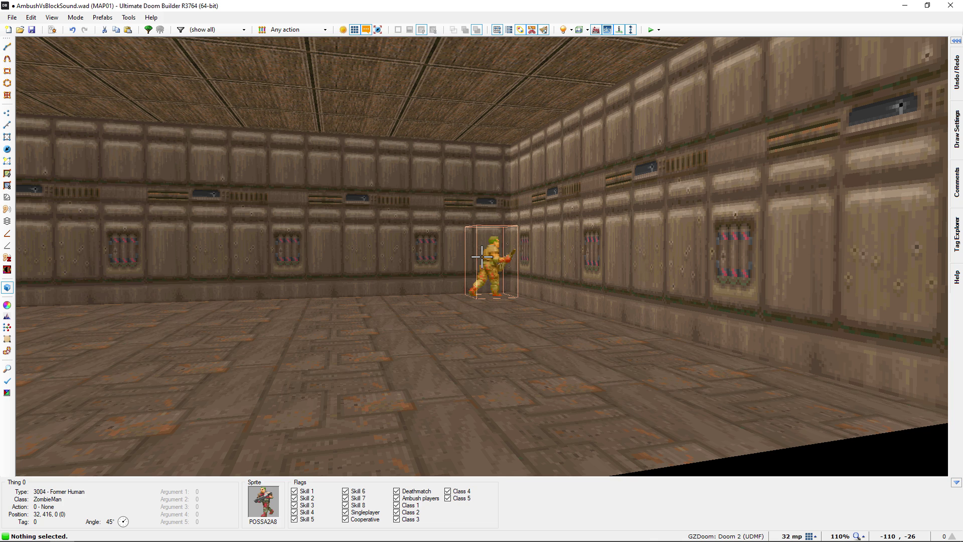
key("q")
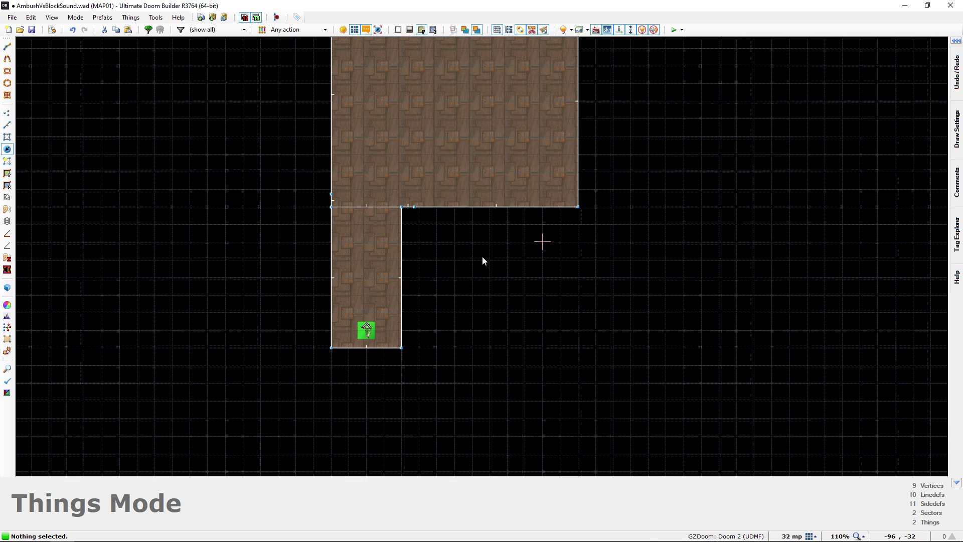
- Test the map by firing shots in the corridor and advancing to check the ambushing Former Human's reaction, then return to the 2D map
key("F9")
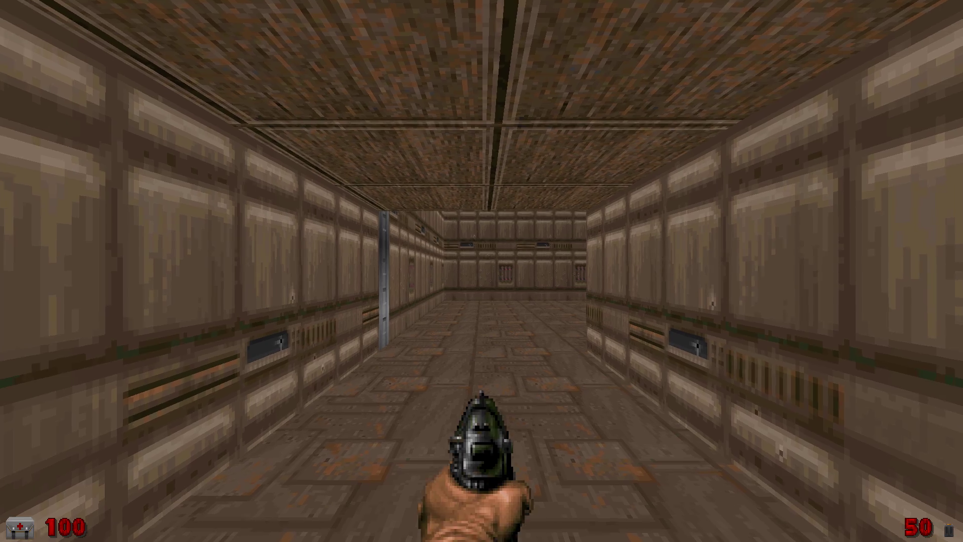
key("w")
key("w")
key("ctrl")
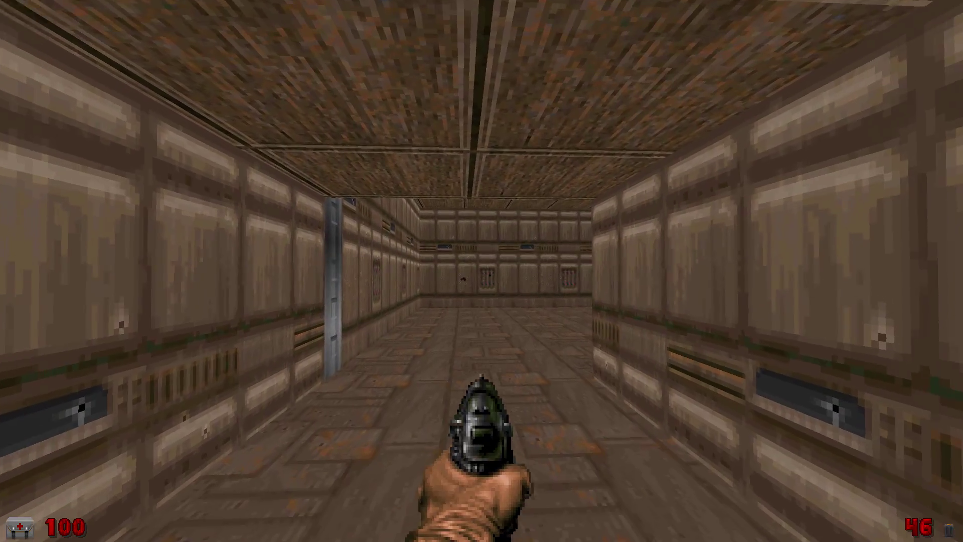
key("w")
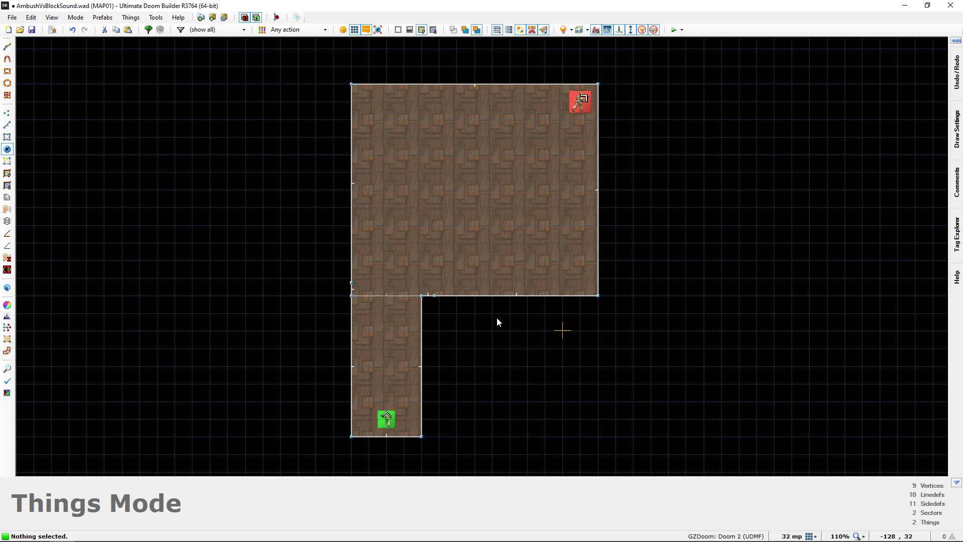
- Review the Former Human's Ambush players flag in its properties and close them without changes
right_click(578, 106)
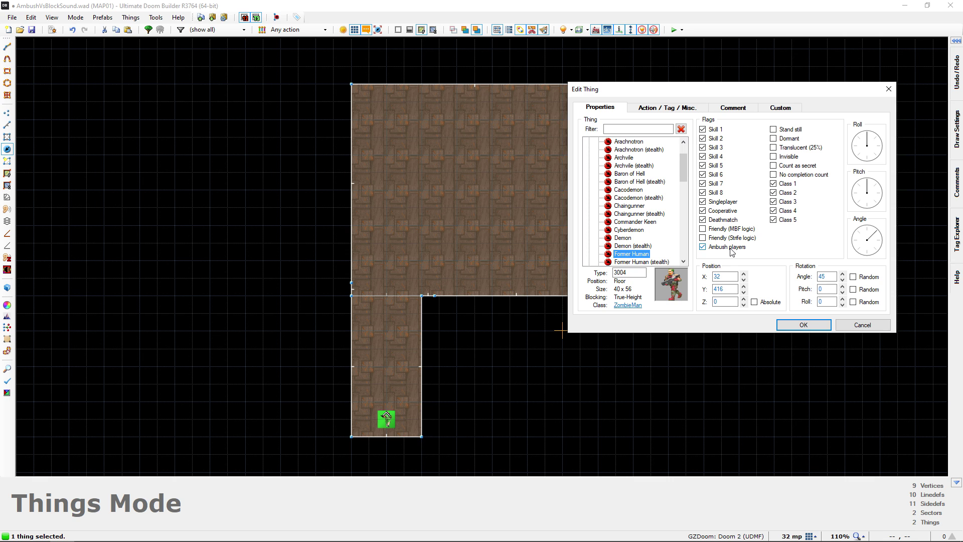
left_click(855, 324)
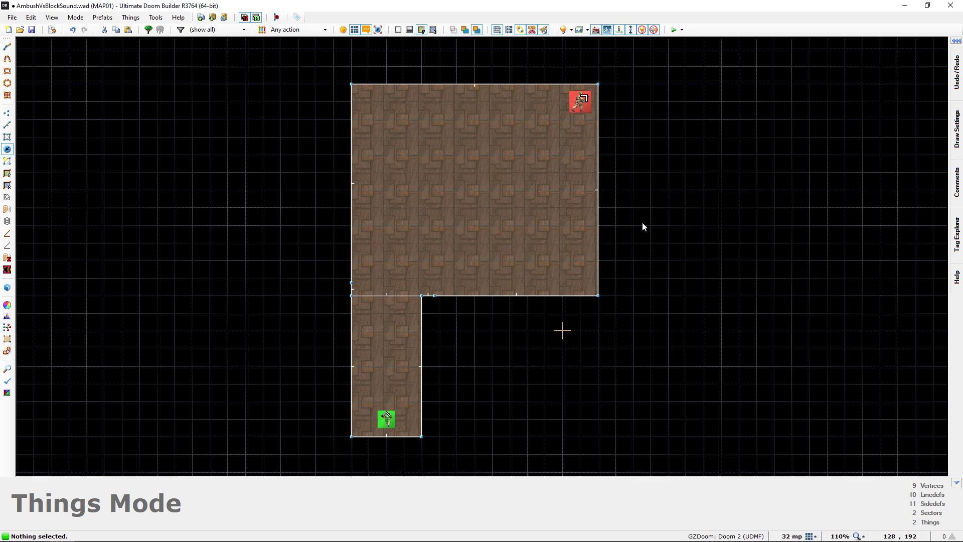
middle_click_drag(606, 218, 590, 266)
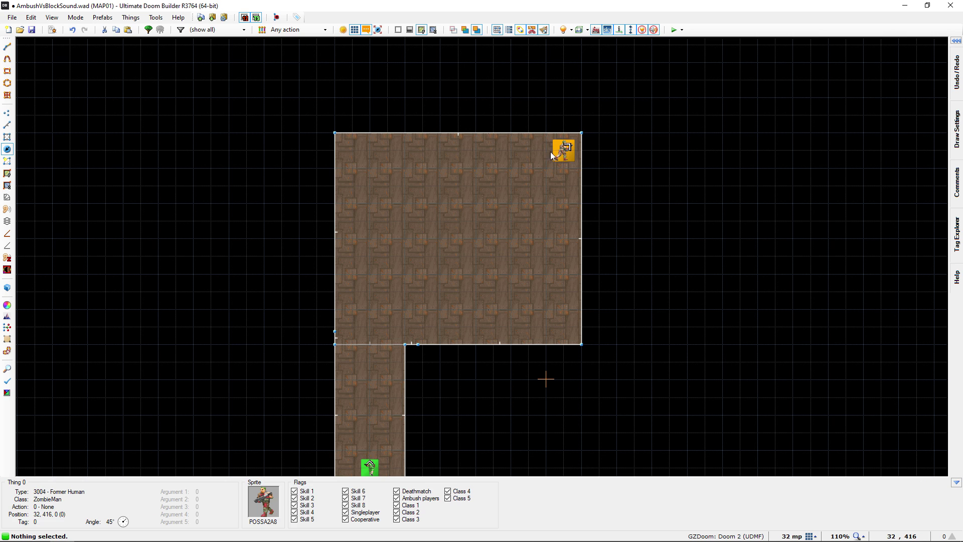
middle_click_drag(487, 231, 501, 177)
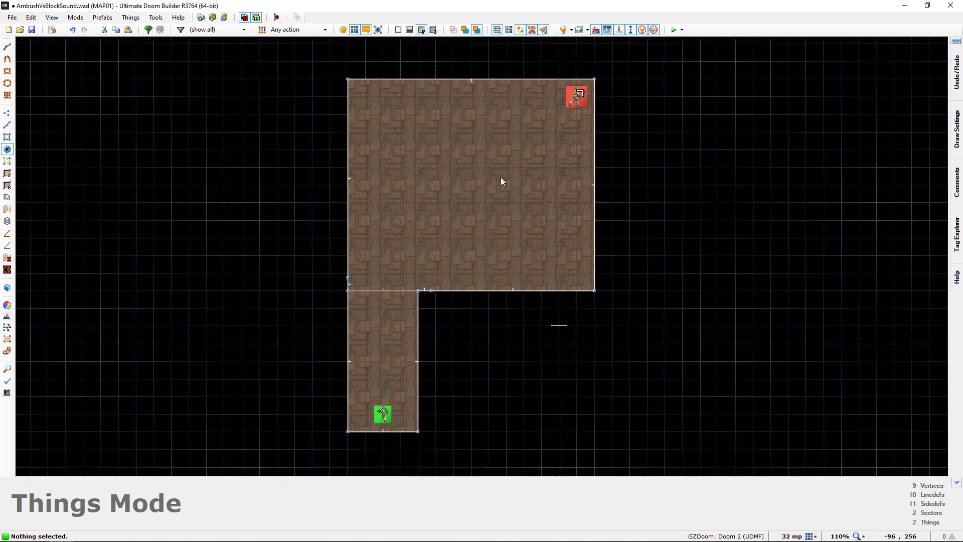